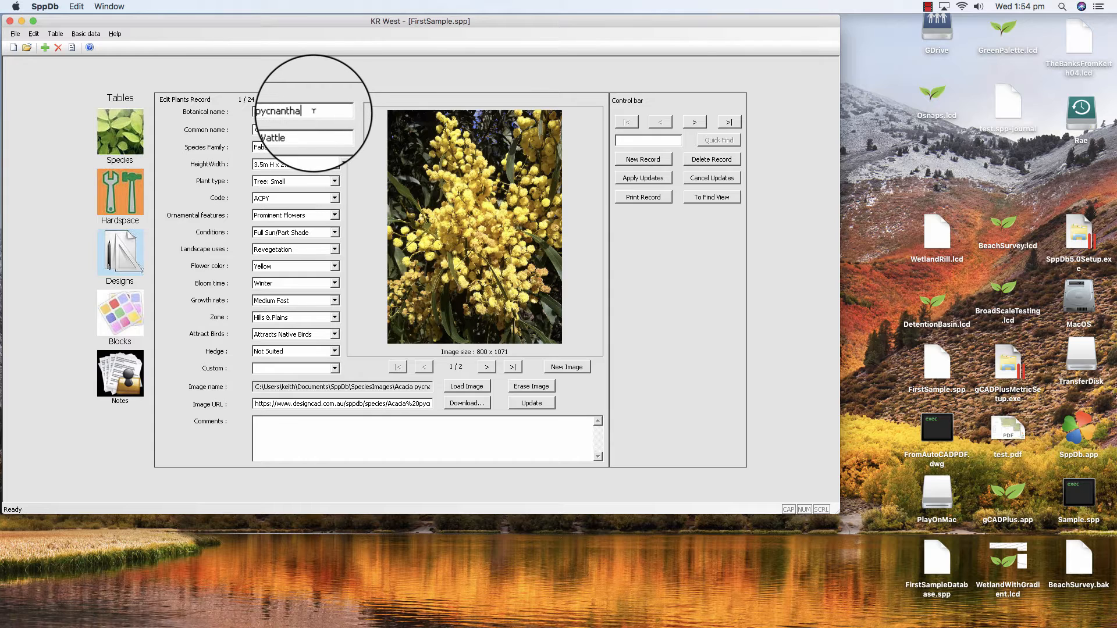
- Inspect the botanical and common names of the Acacia pycnantha record and look through its Species Family options
left_click_drag(260, 112, 314, 129)
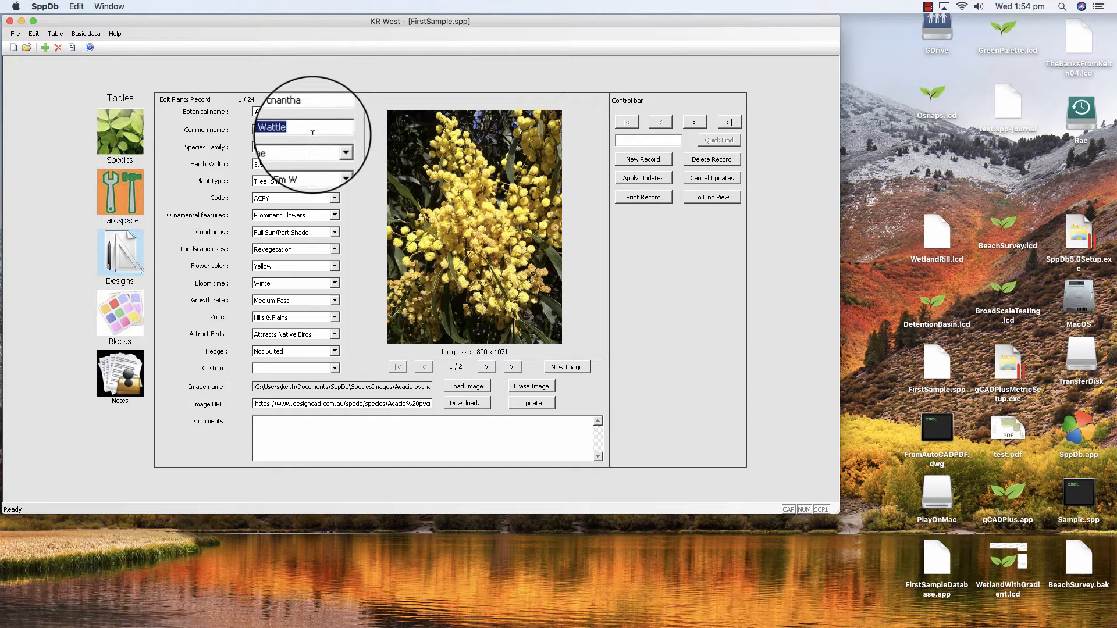
left_click(302, 143)
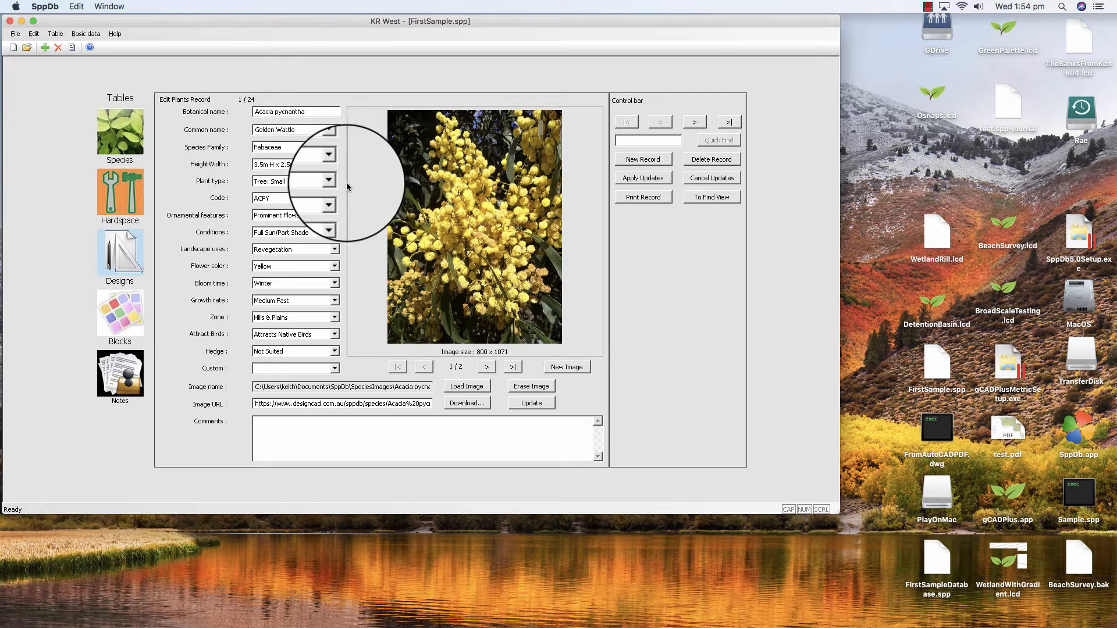
left_click(335, 149)
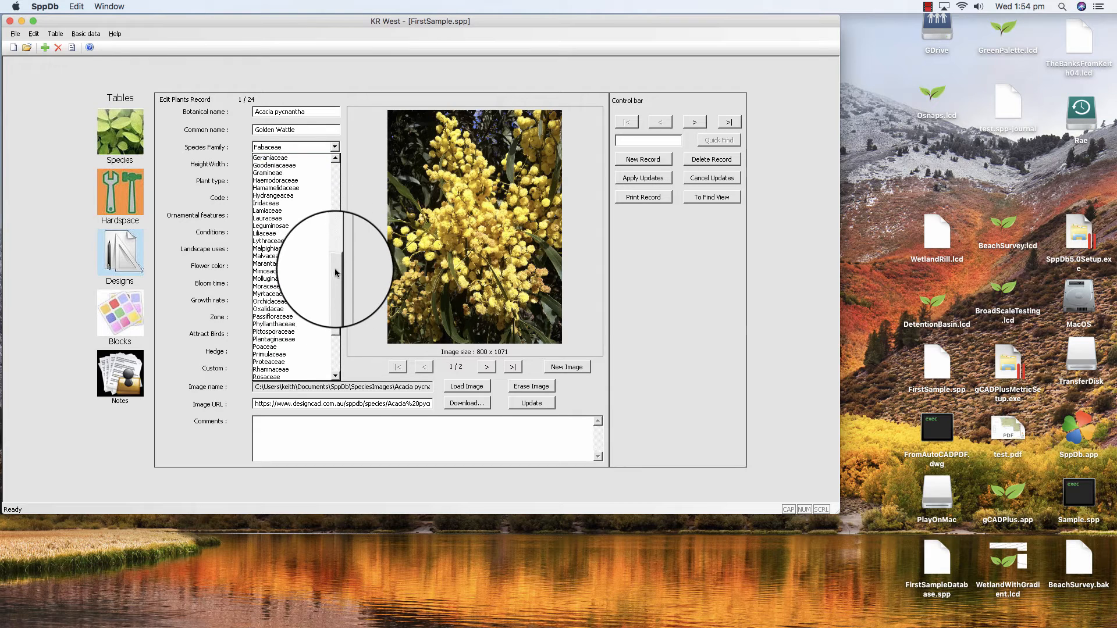
left_click(364, 168)
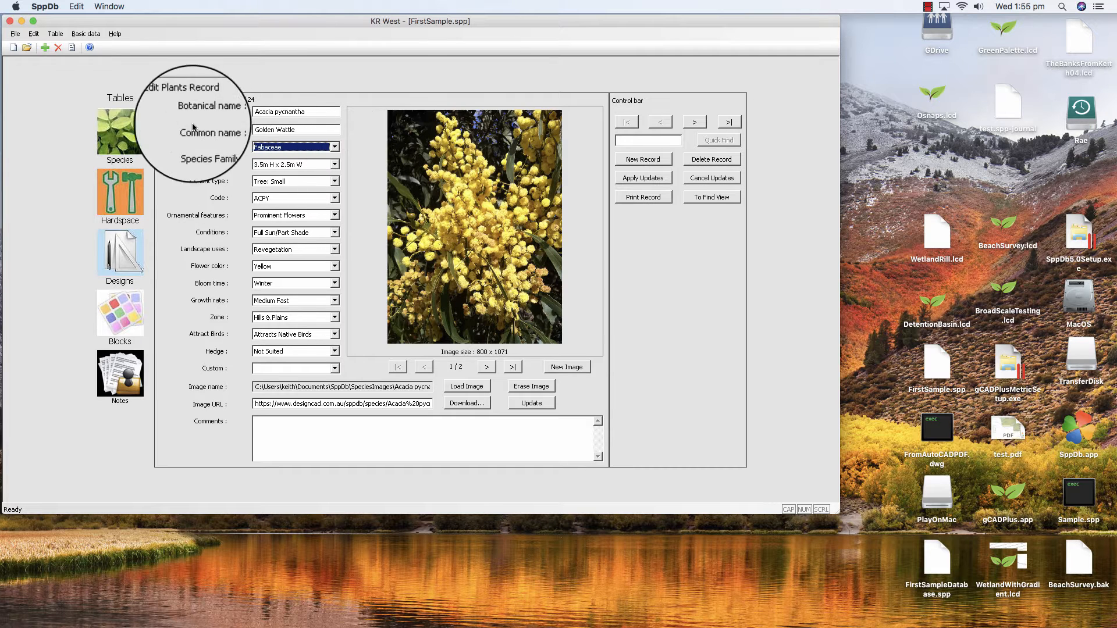
- View the Species Family list in the basic data editor and close it
left_click(91, 34)
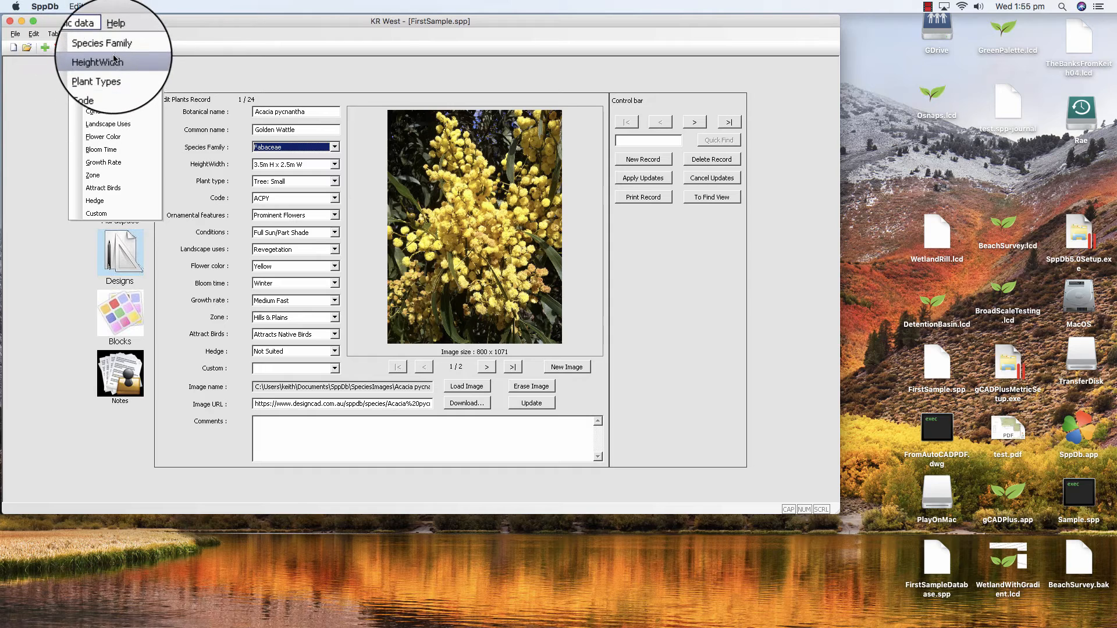
left_click(111, 50)
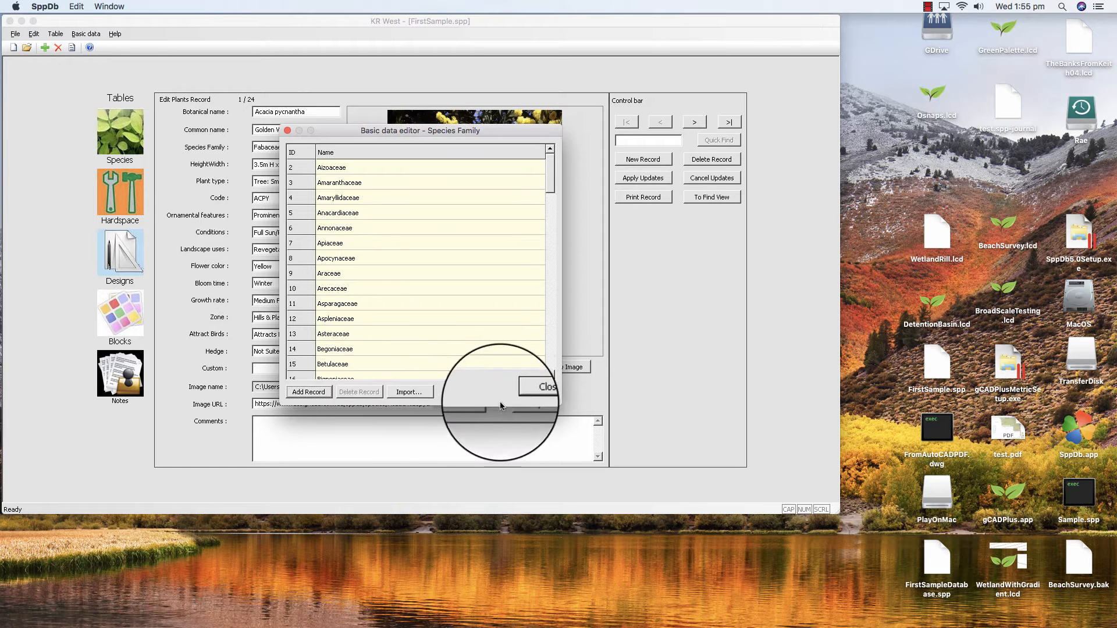
left_click(534, 391)
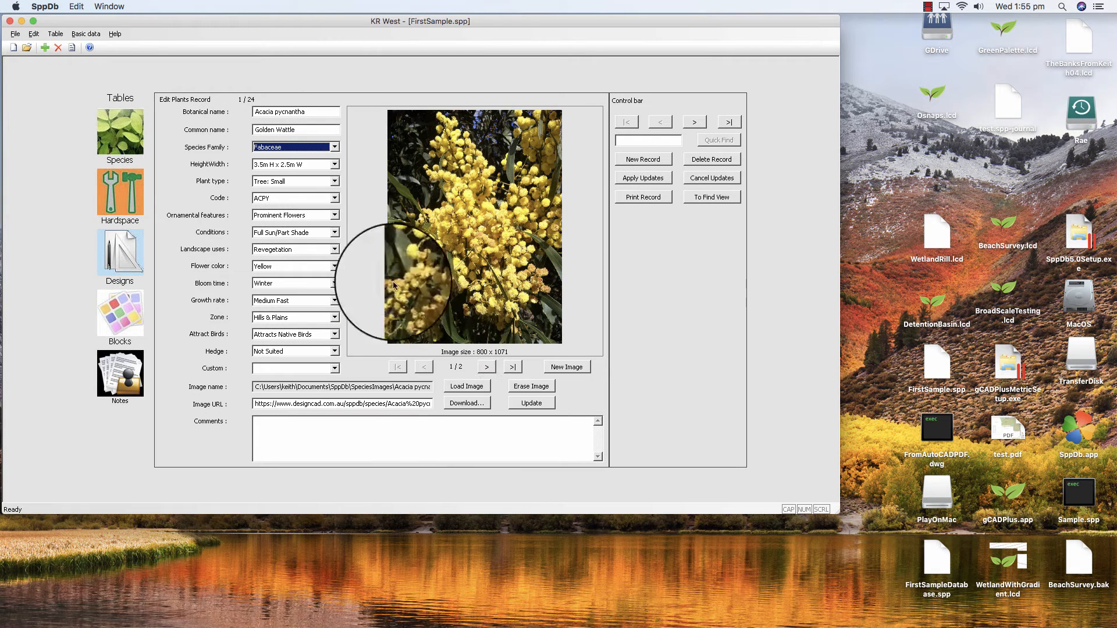
- Look through the HeightWidth and Plant type options available for the Acacia pycnantha record
left_click(335, 164)
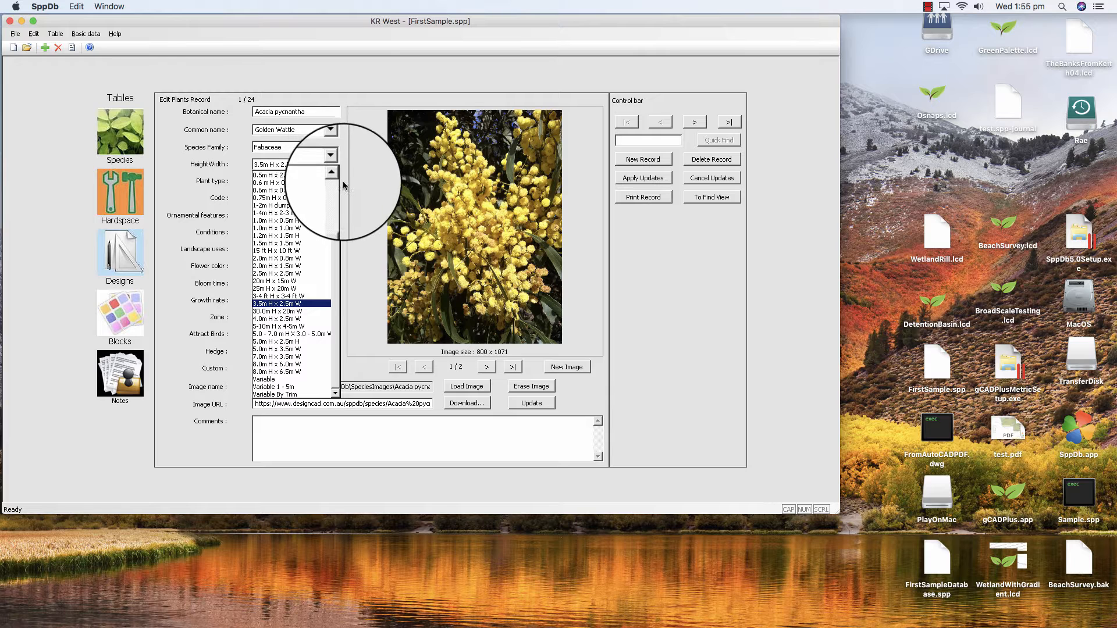
scroll(338, 201, "up", 2)
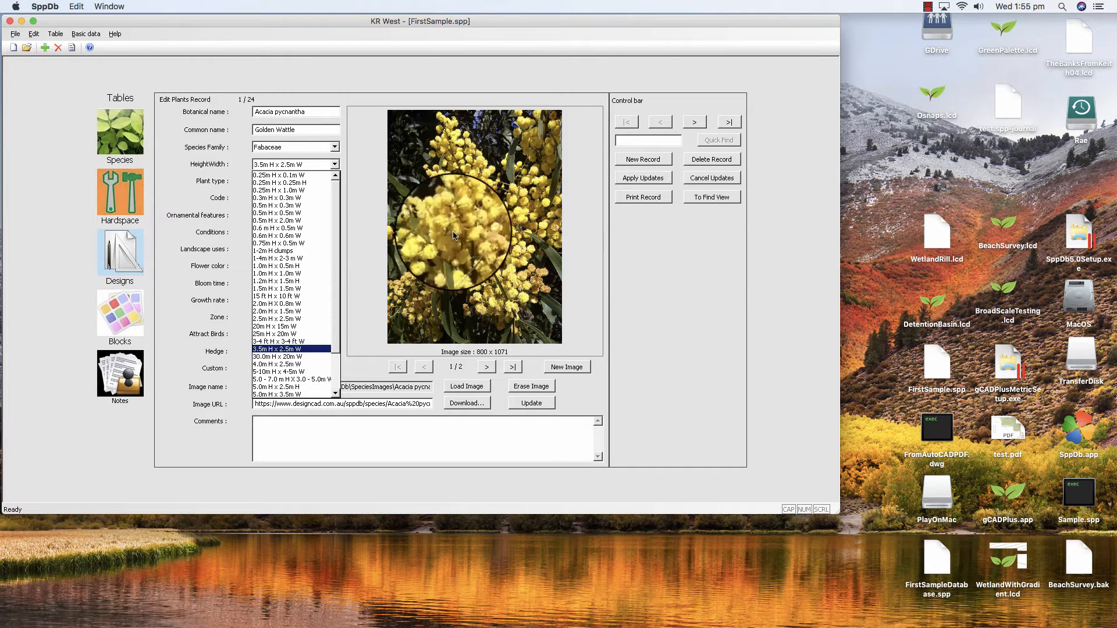
left_click(685, 295)
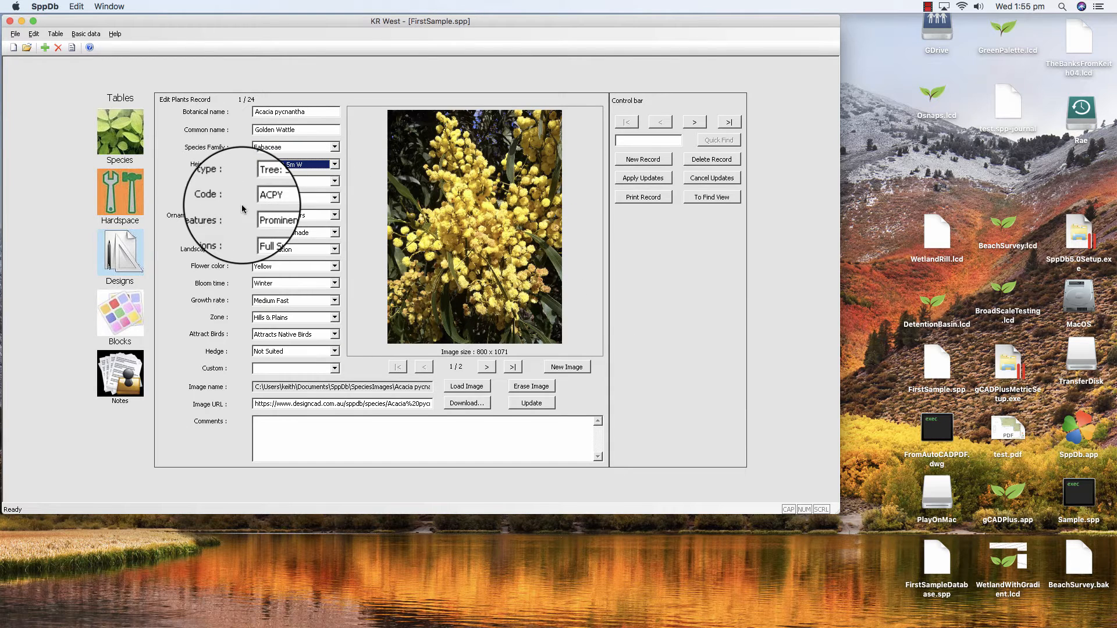
left_click(335, 183)
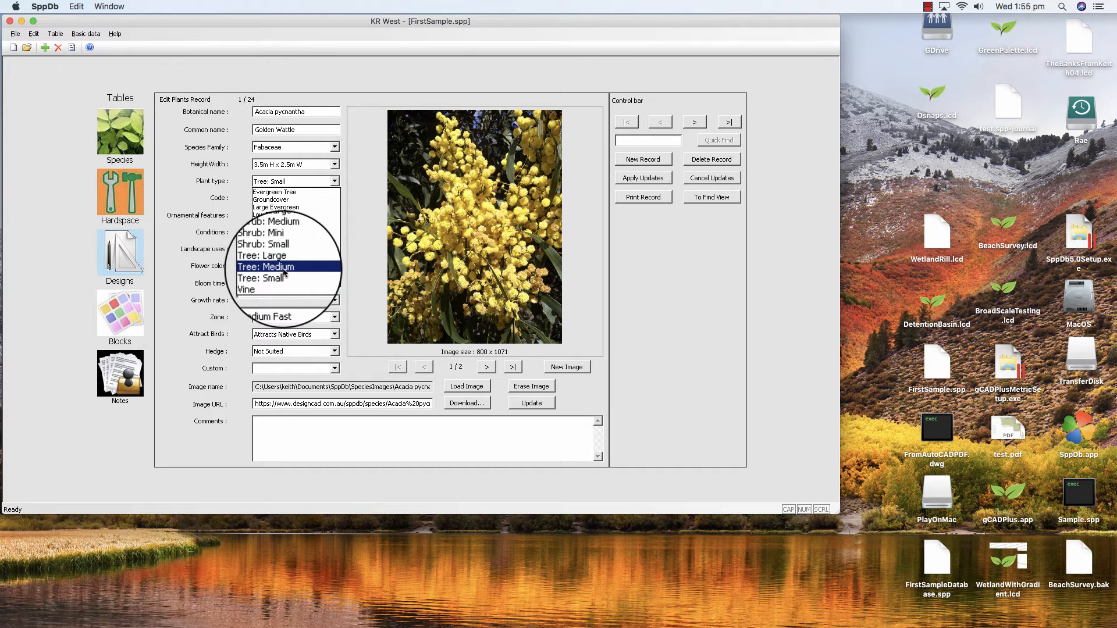
left_click(354, 198)
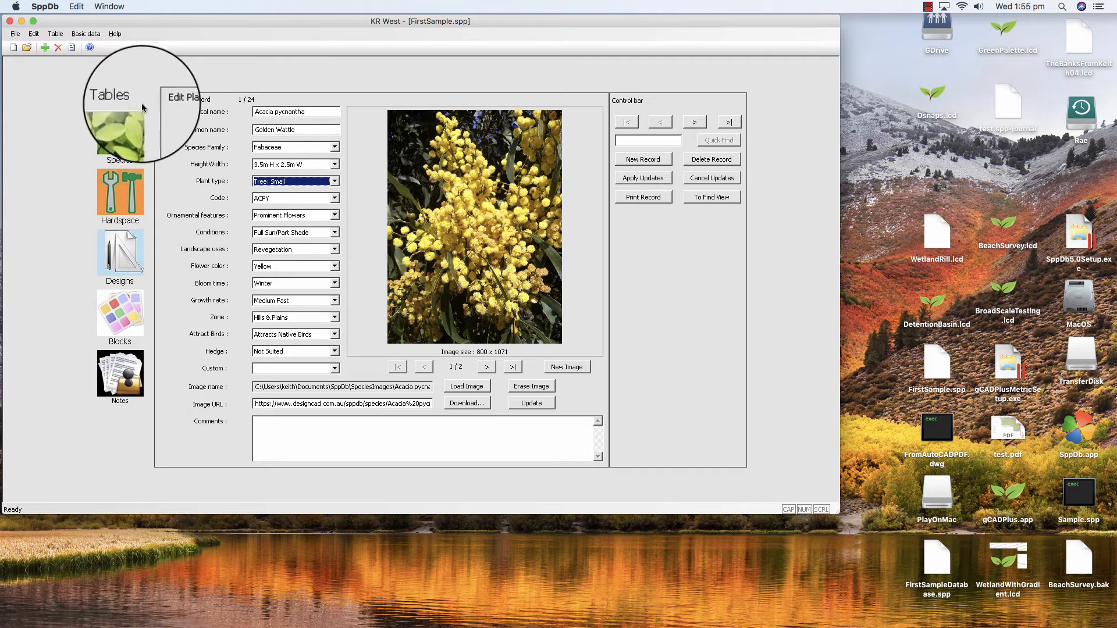
- View the Plant Type list in the basic data editor, open the Tree: Large entry for editing, and close the editor
left_click(95, 34)
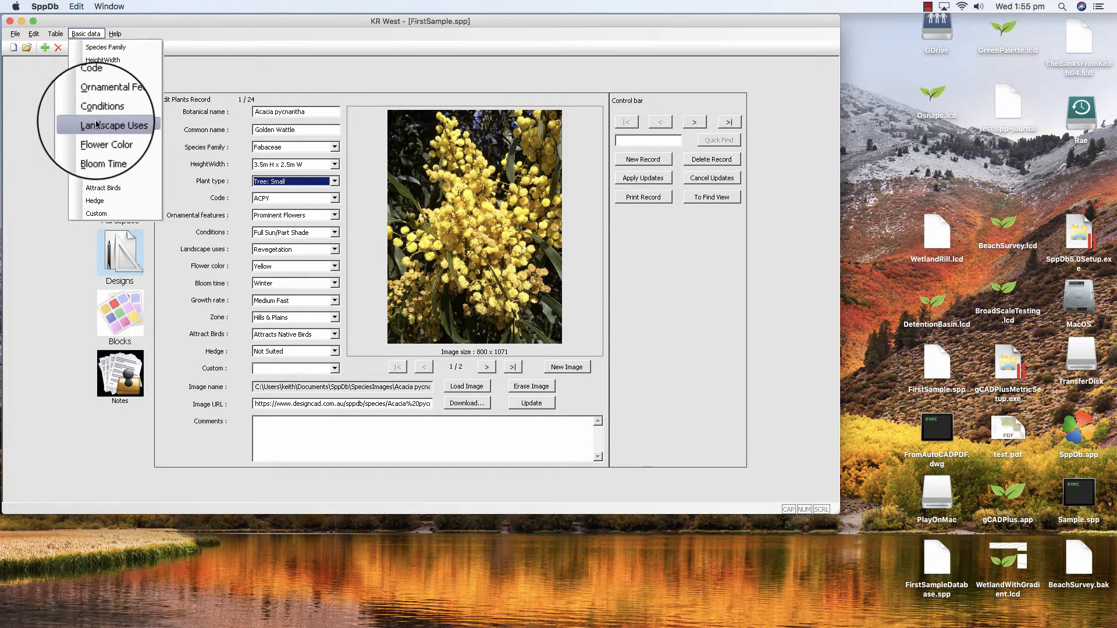
left_click(103, 73)
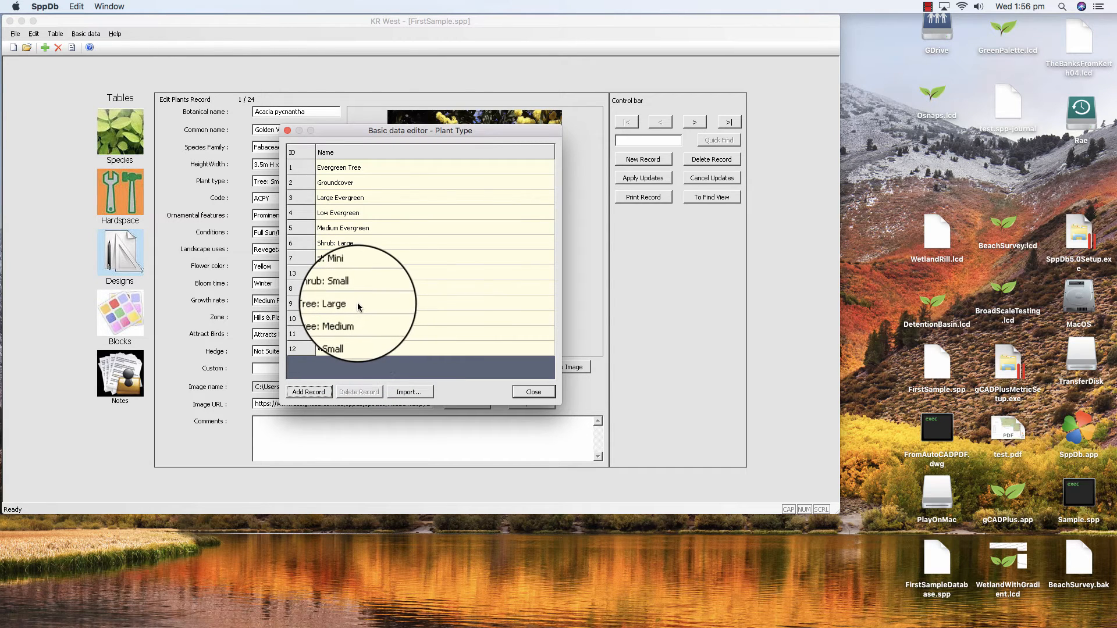
double_click(358, 302)
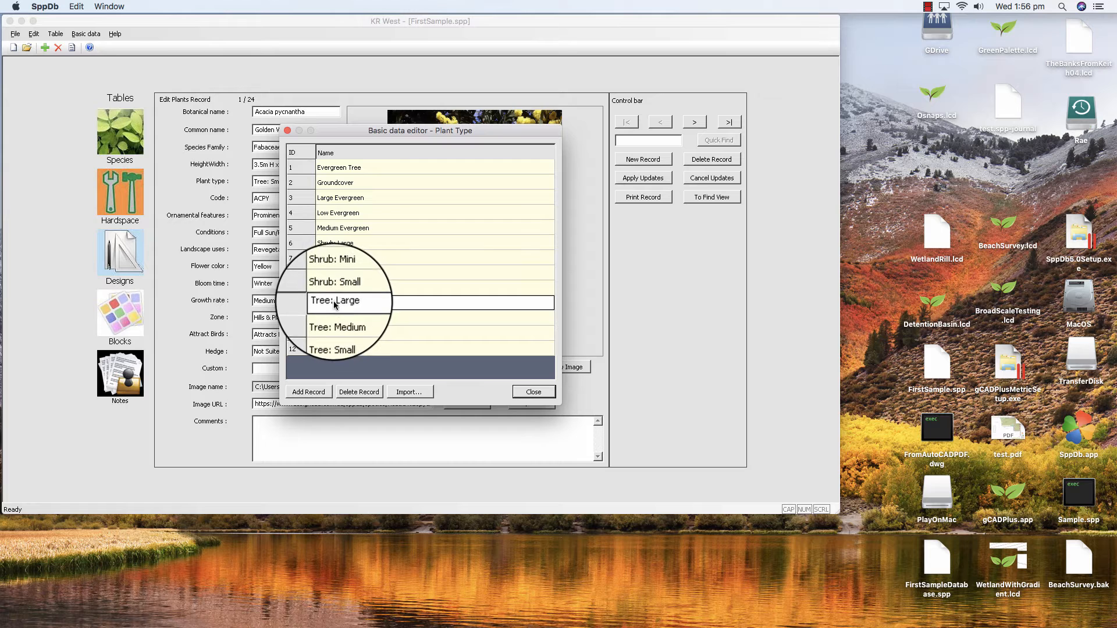
left_click(531, 397)
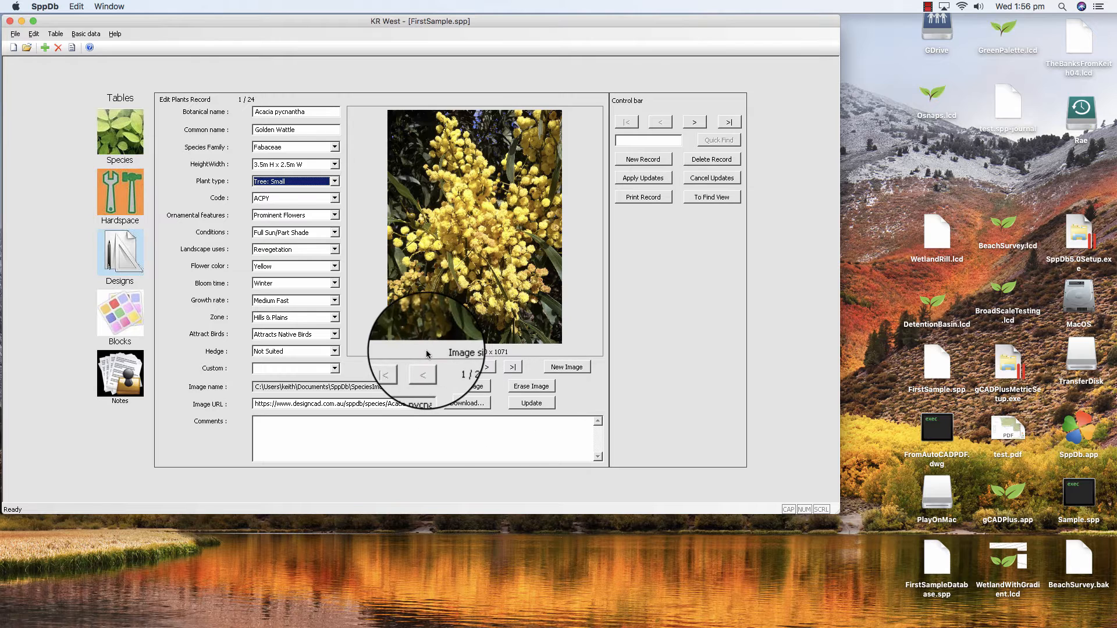
- Look through the Landscape uses and Custom options of the Acacia pycnantha record
left_click(336, 251)
left_click(348, 253)
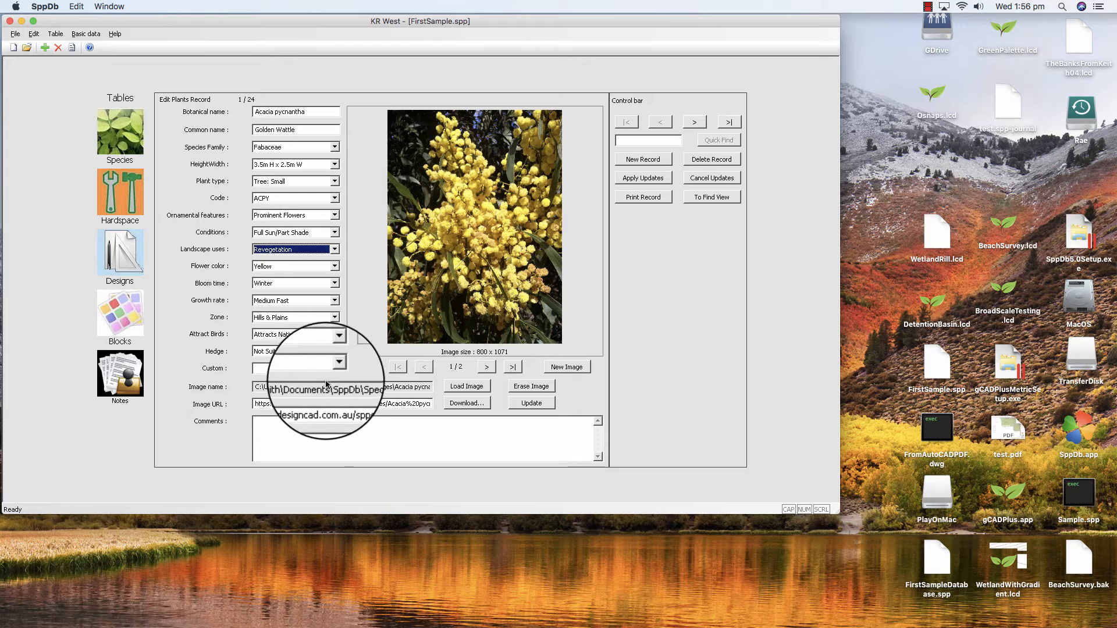
left_click(335, 369)
left_click(335, 369)
left_click(335, 369)
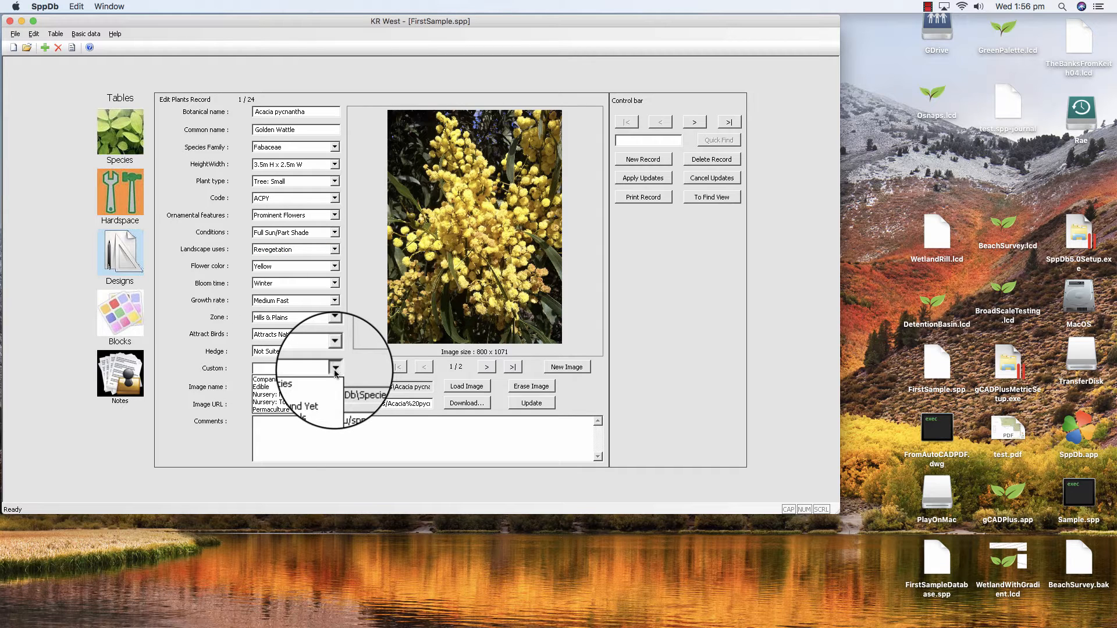
scroll(324, 395, "down", 2)
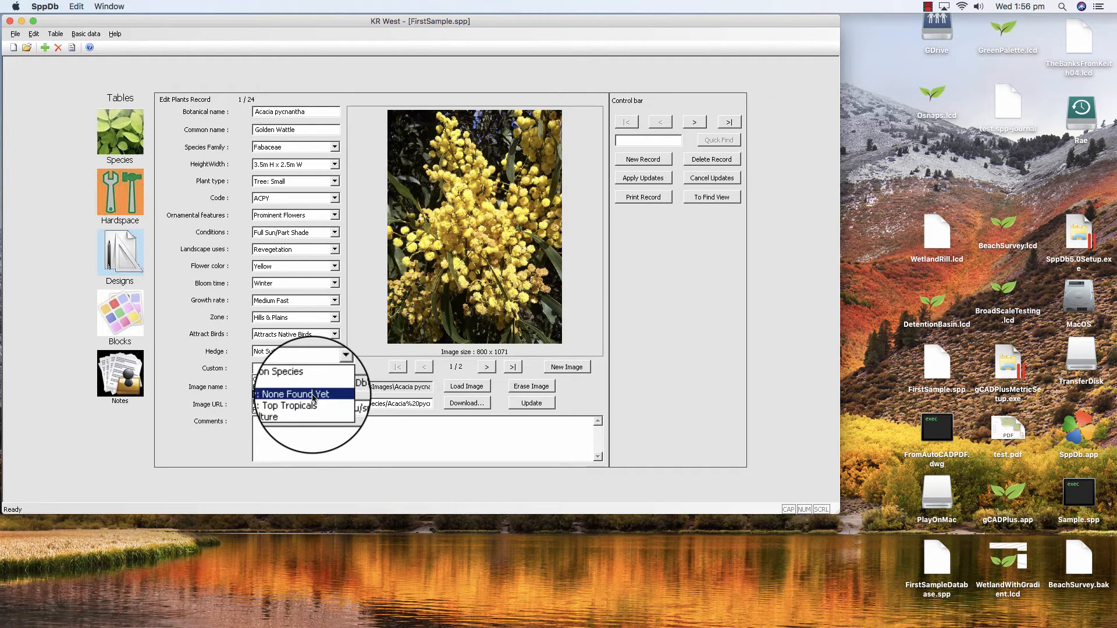
left_click(322, 414)
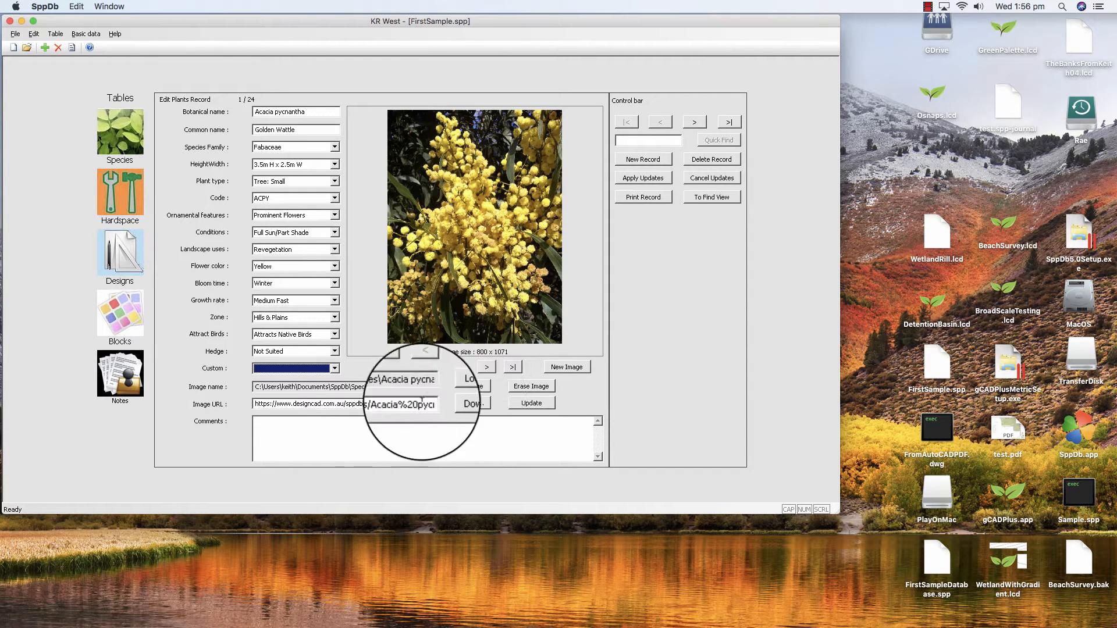
- Inspect the Image URL and Comments fields of the Acacia pycnantha record and show its second image
left_click(256, 402)
left_click_drag(257, 402, 411, 424)
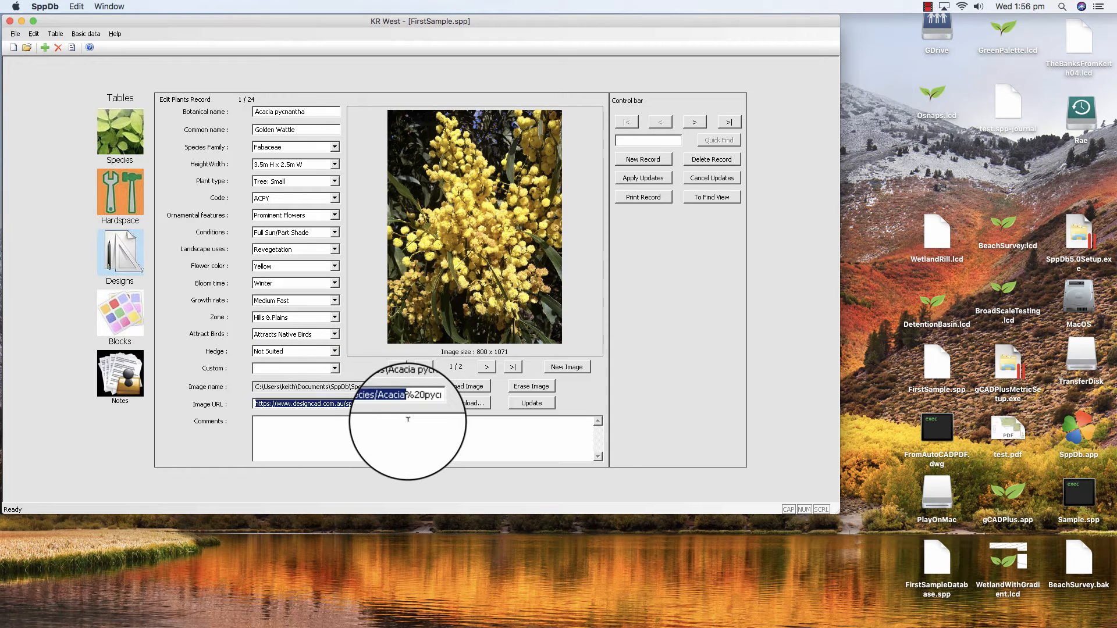
left_click(414, 424)
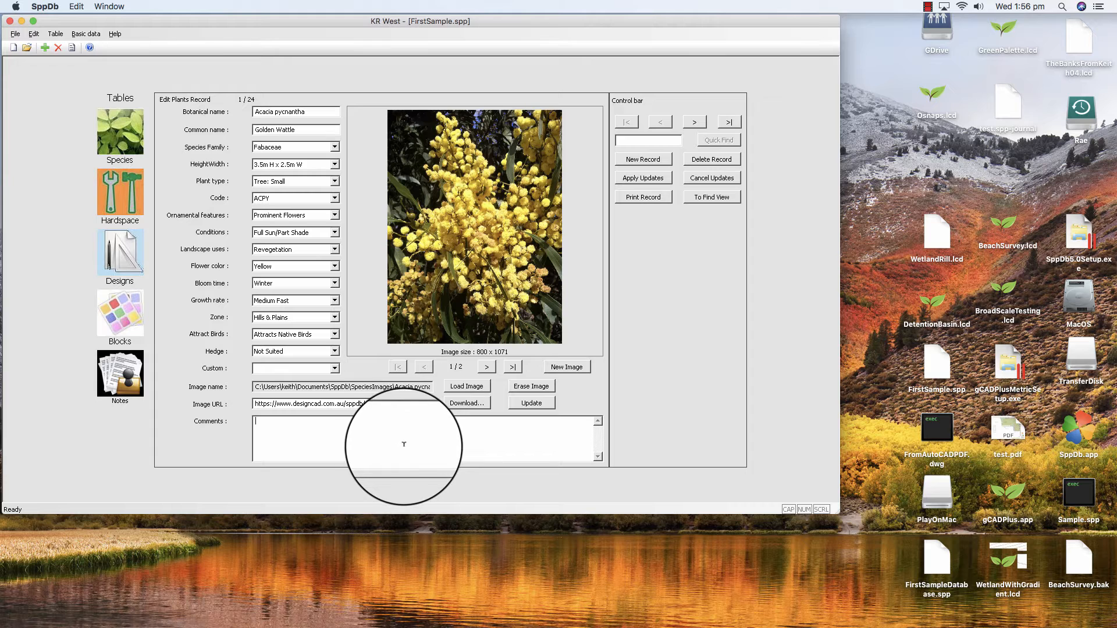
left_click(487, 373)
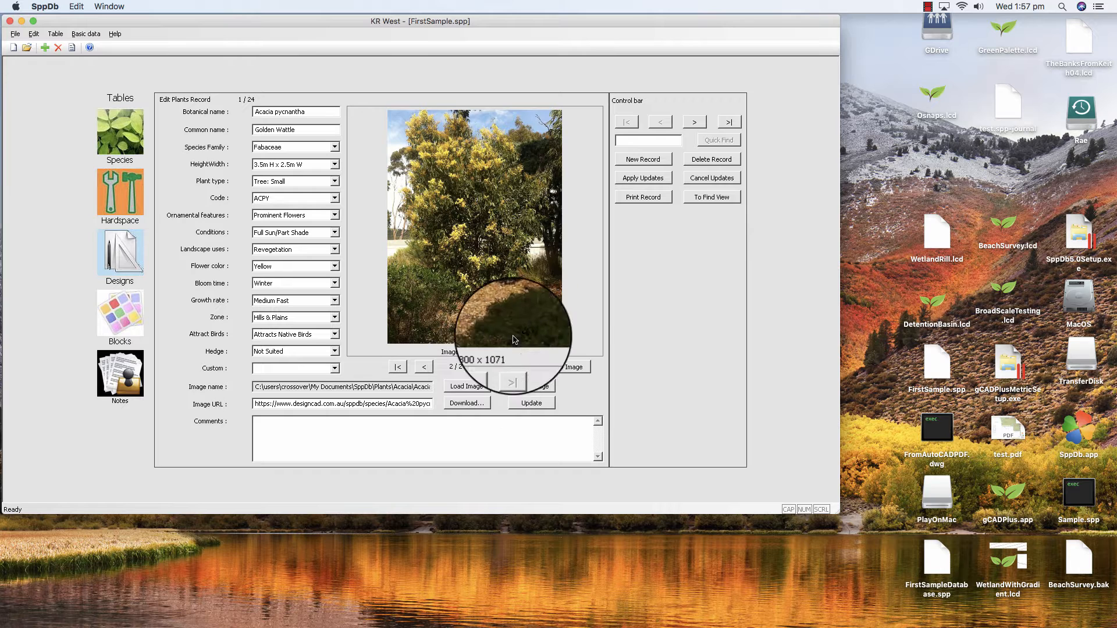
- Go to the Acer palmatum record and view its second and third images
left_click(694, 120)
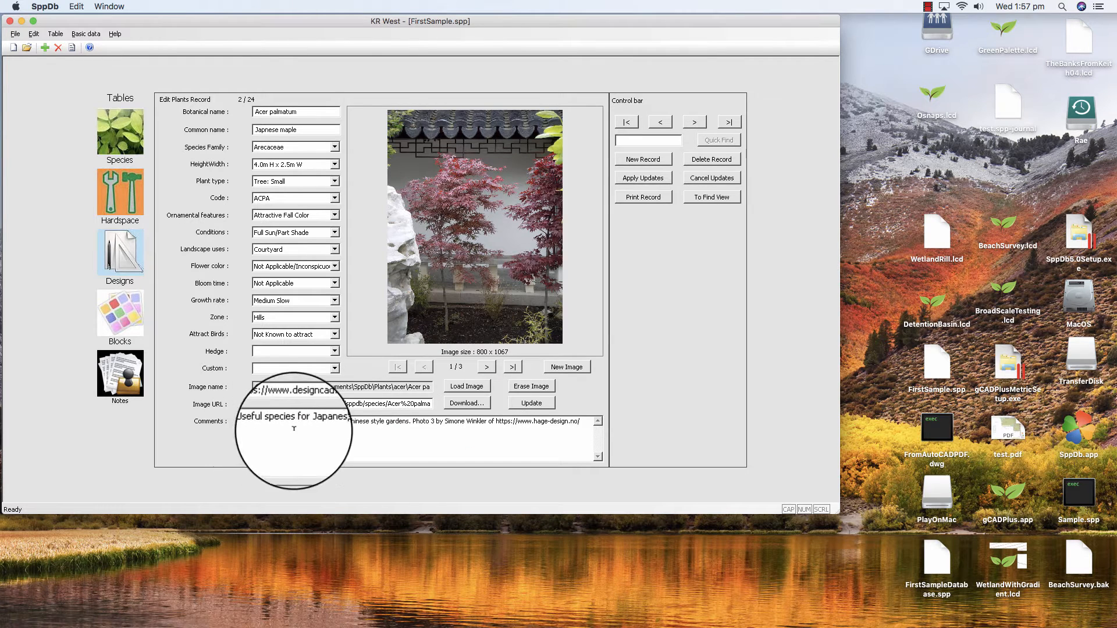
left_click(487, 366)
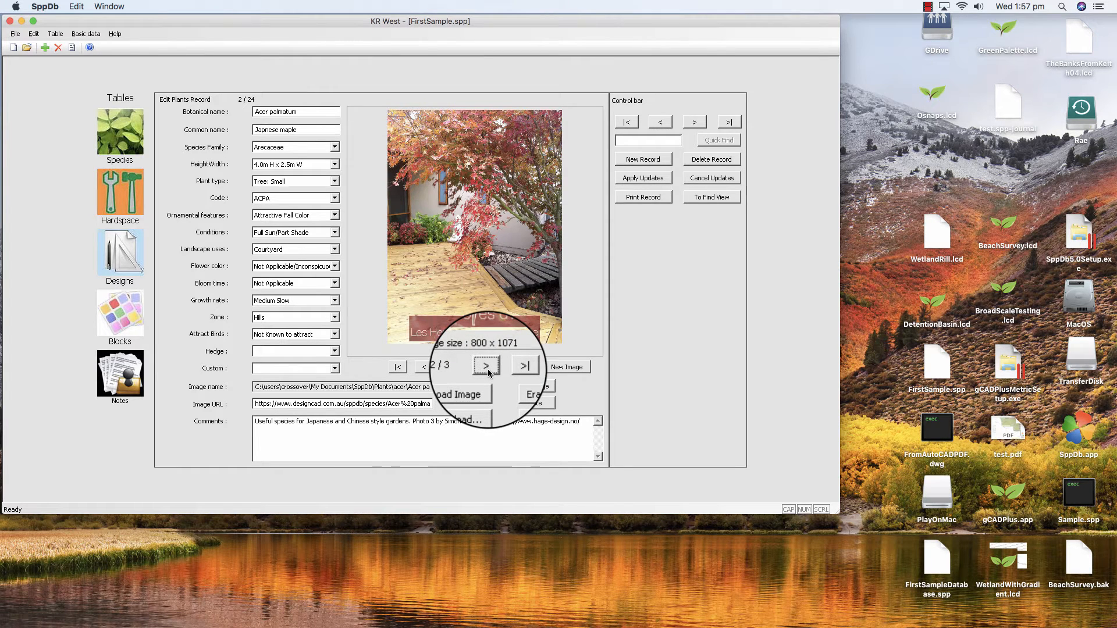
left_click(487, 366)
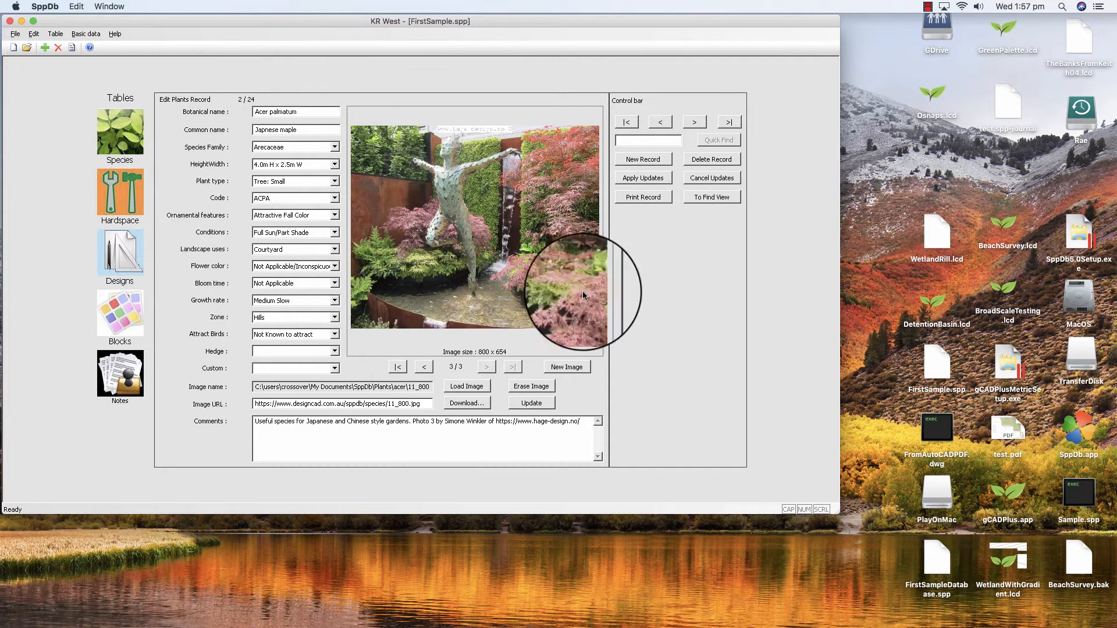
- View the Acer palmatum 'decussata' record, and return to Acer palmatum to show its third image again
left_click(694, 123)
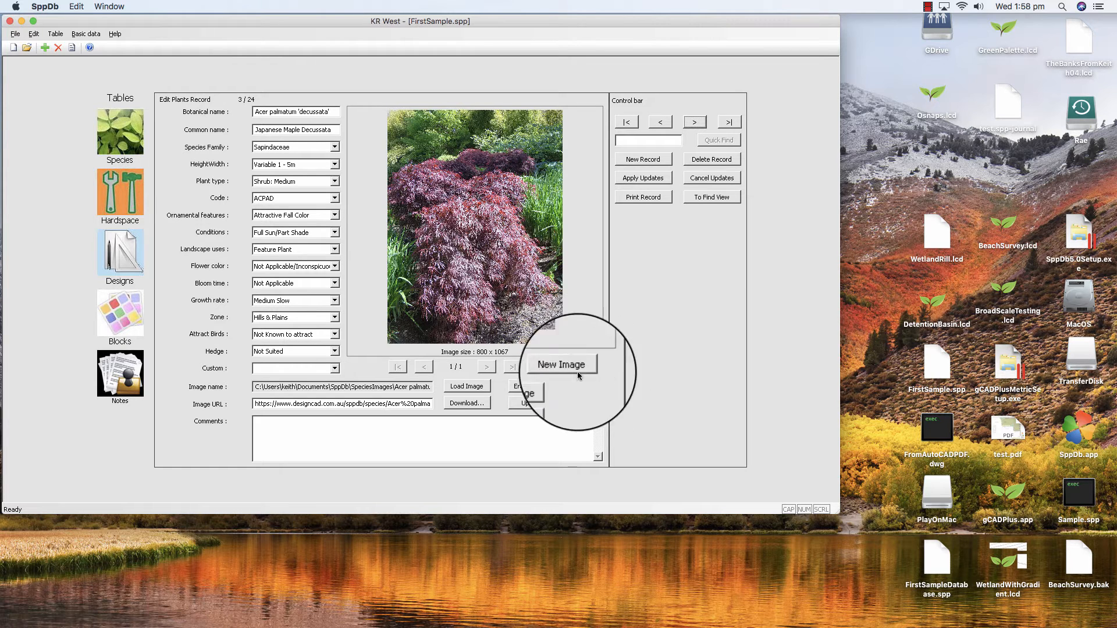
left_click(651, 124)
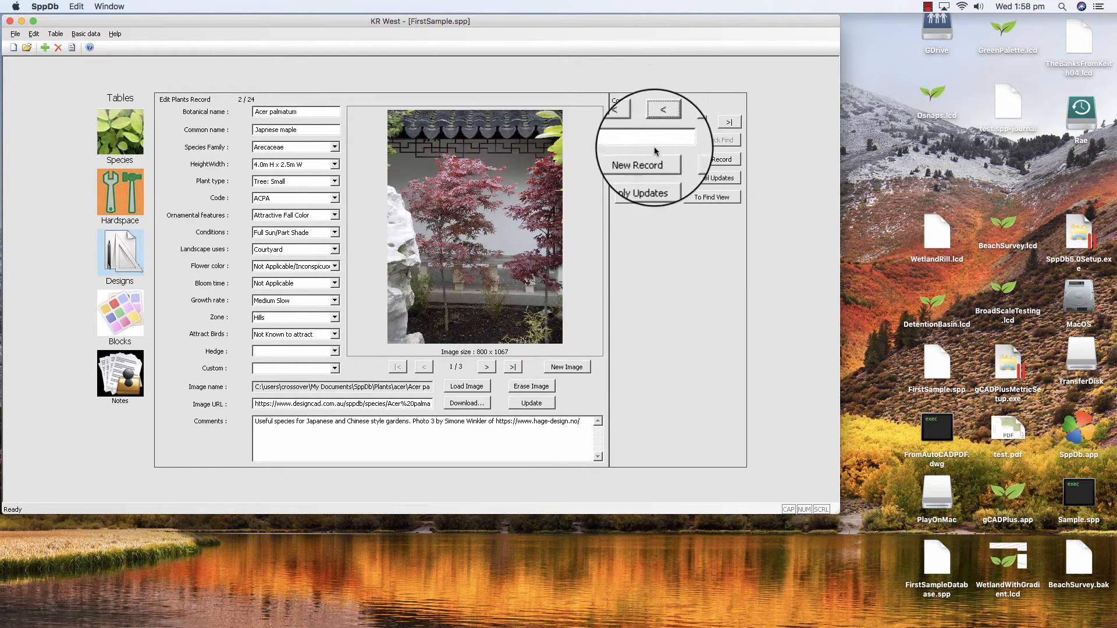
left_click(487, 367)
left_click(486, 367)
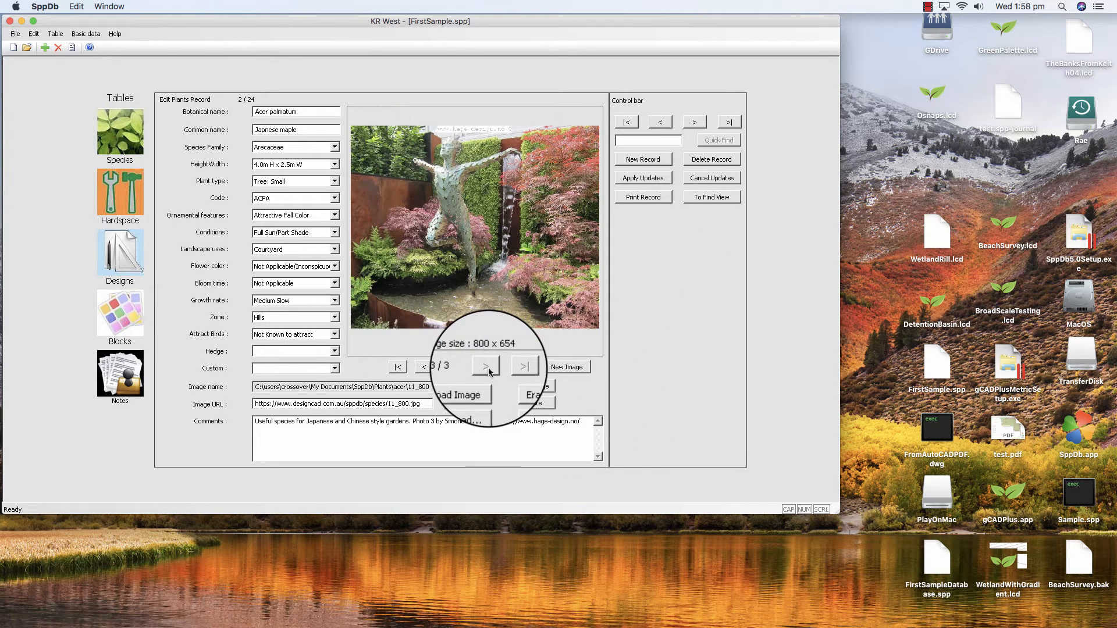
- Browse forward through the plant records from Acer palmatum to Agave attenuata
left_click(694, 124)
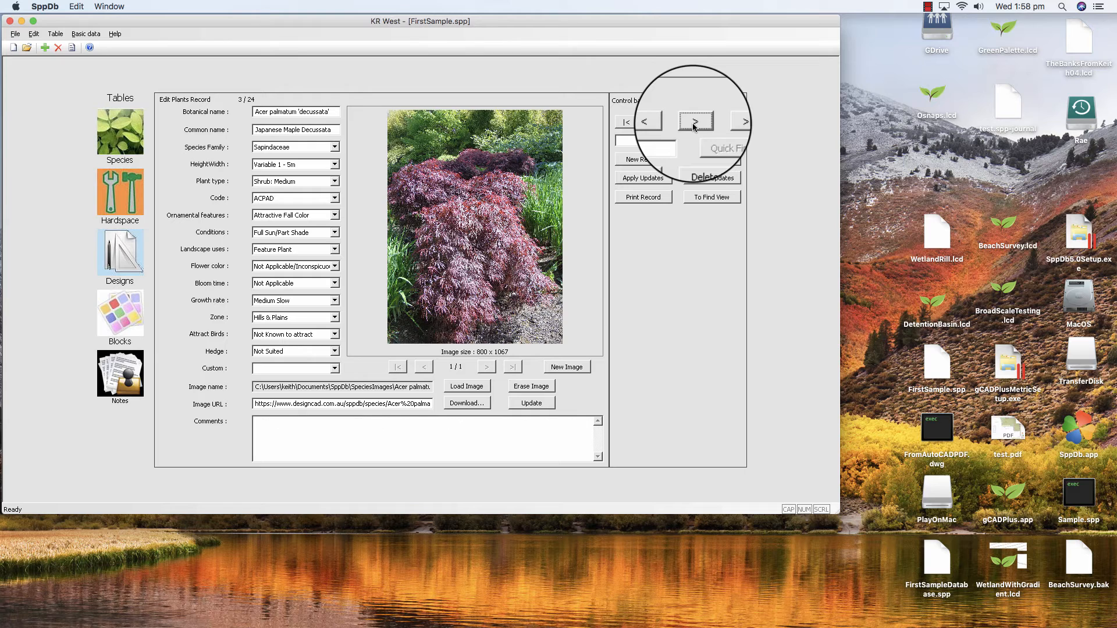
left_click(693, 123)
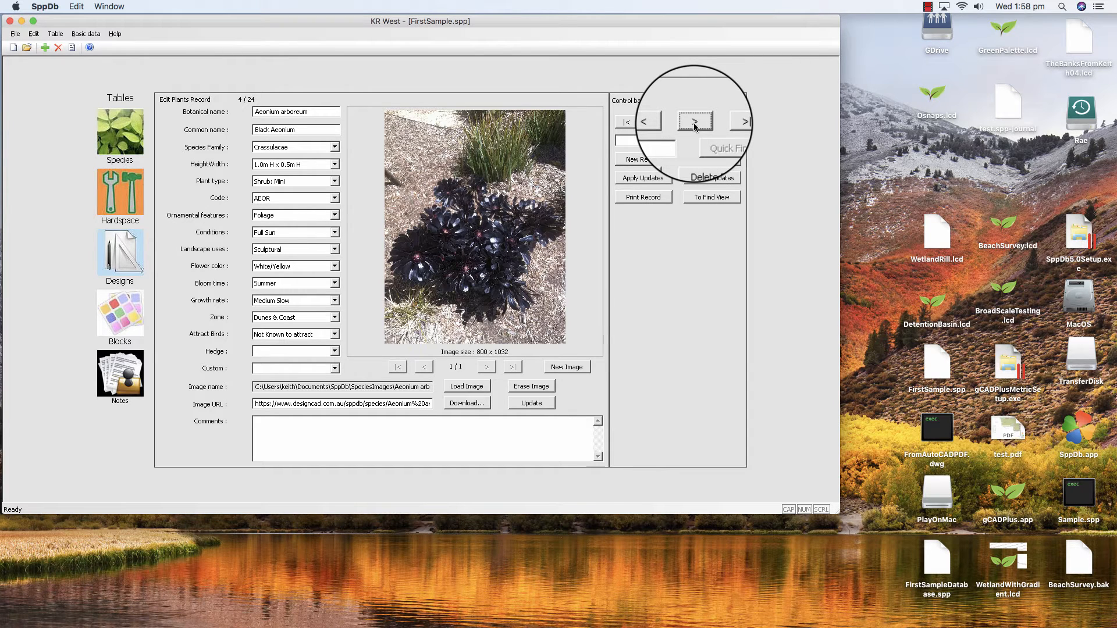
left_click(694, 123)
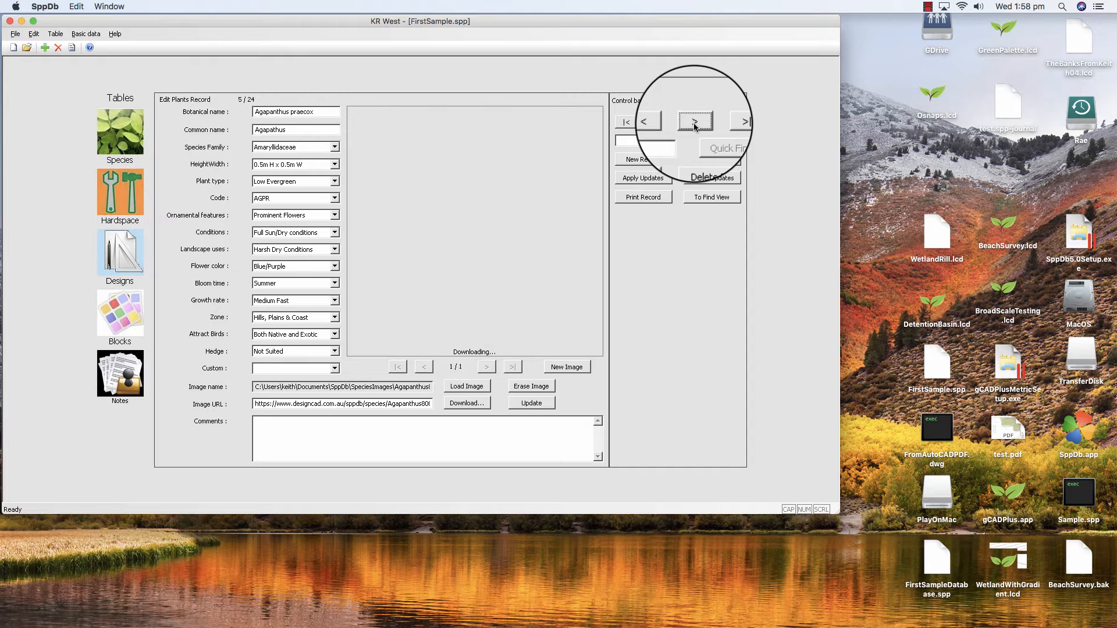
left_click(694, 123)
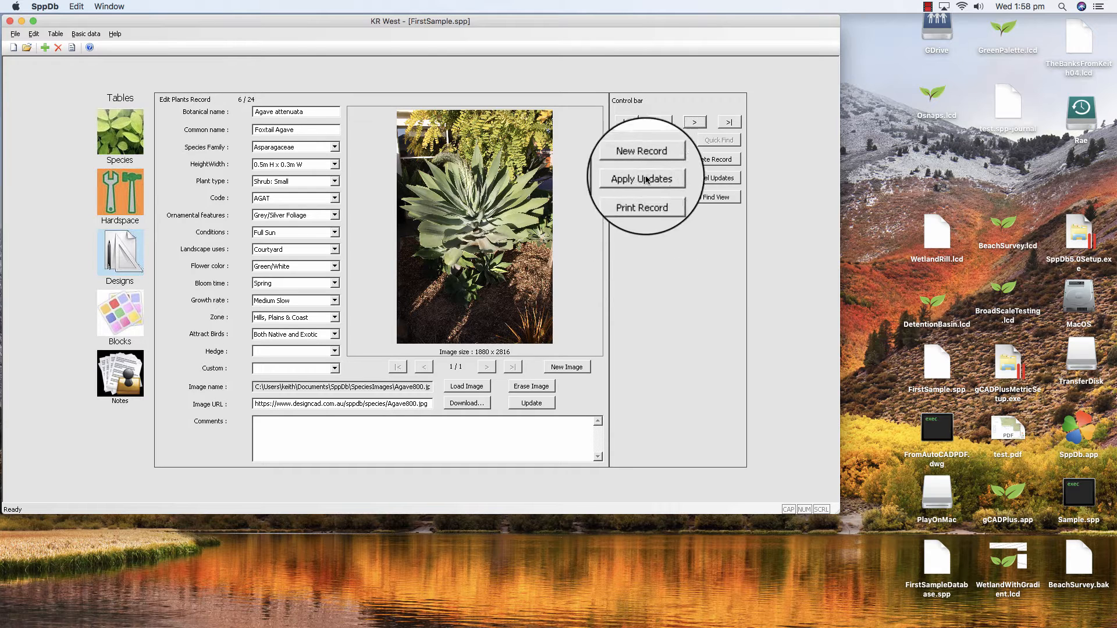
- Search the plant records for "Acacia" with Quick Find
left_click(623, 140)
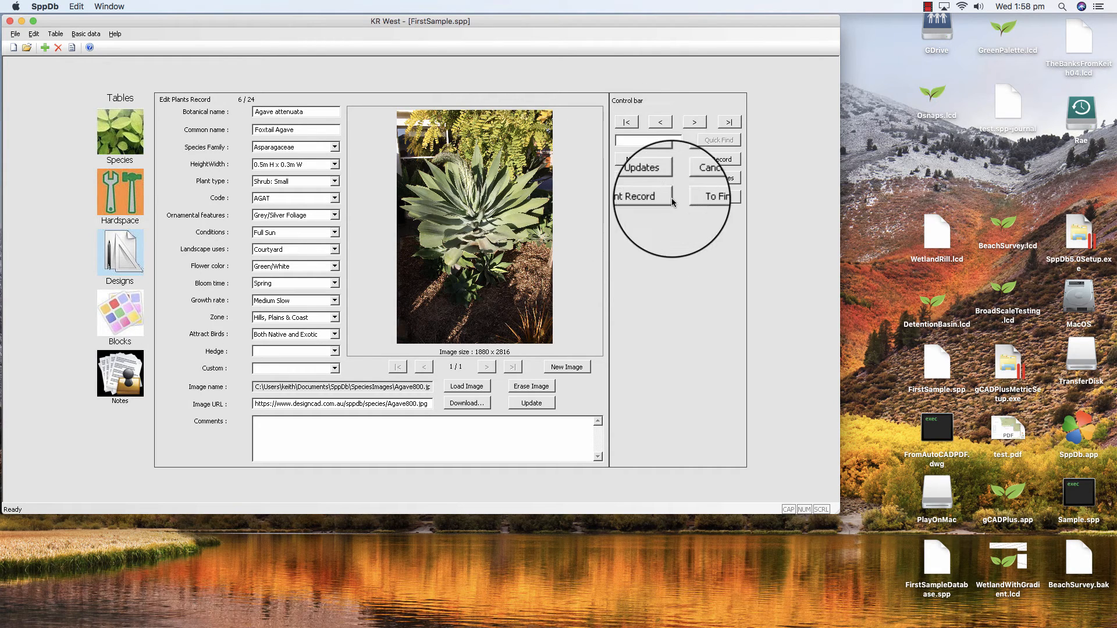
type("Acacia")
key("Return")
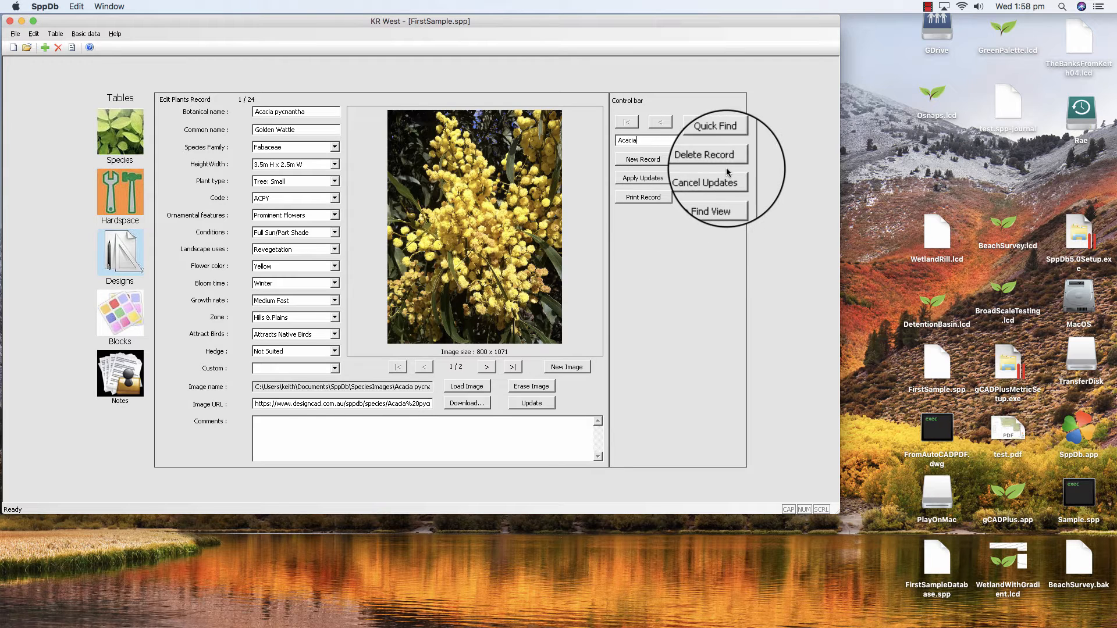
- Switch to the find view and search the plant records for the plant type "Shrub: Medium"
left_click(710, 198)
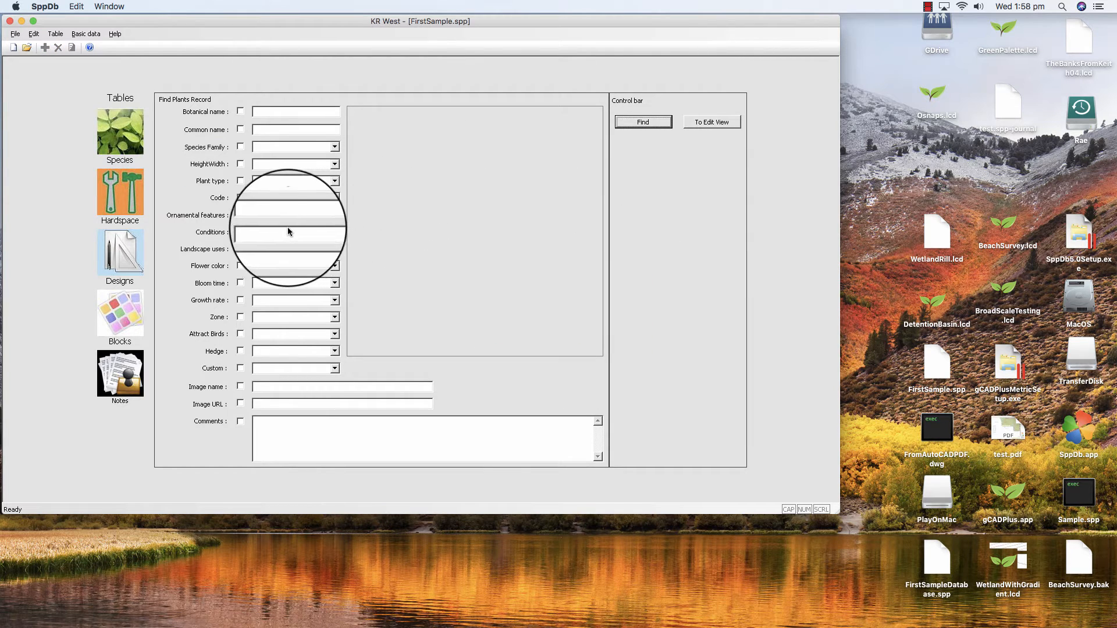
left_click(241, 181)
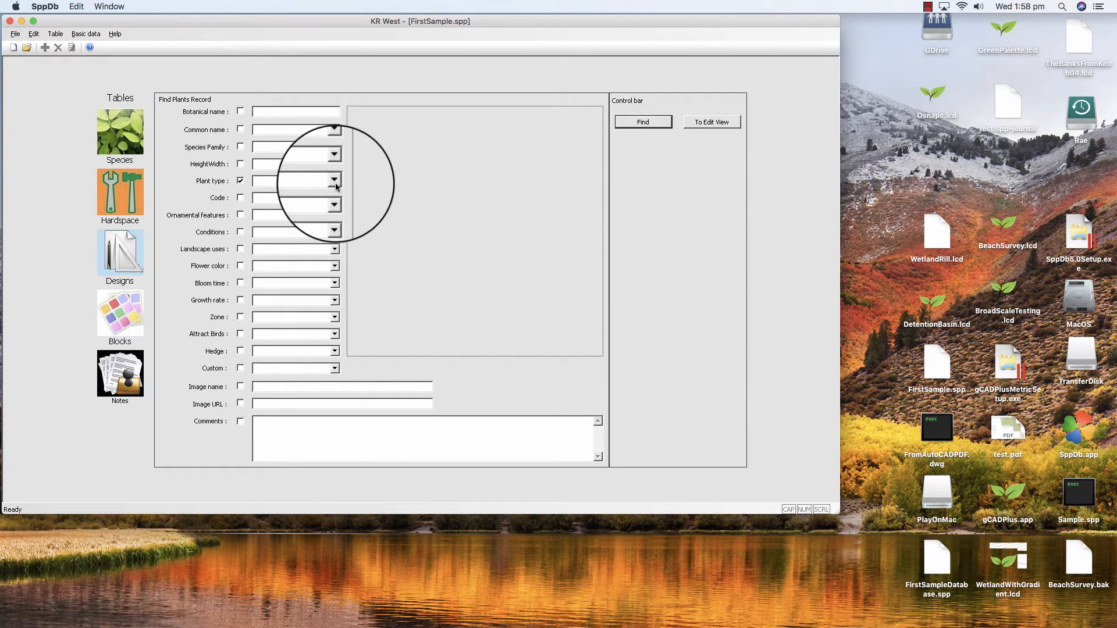
left_click(335, 181)
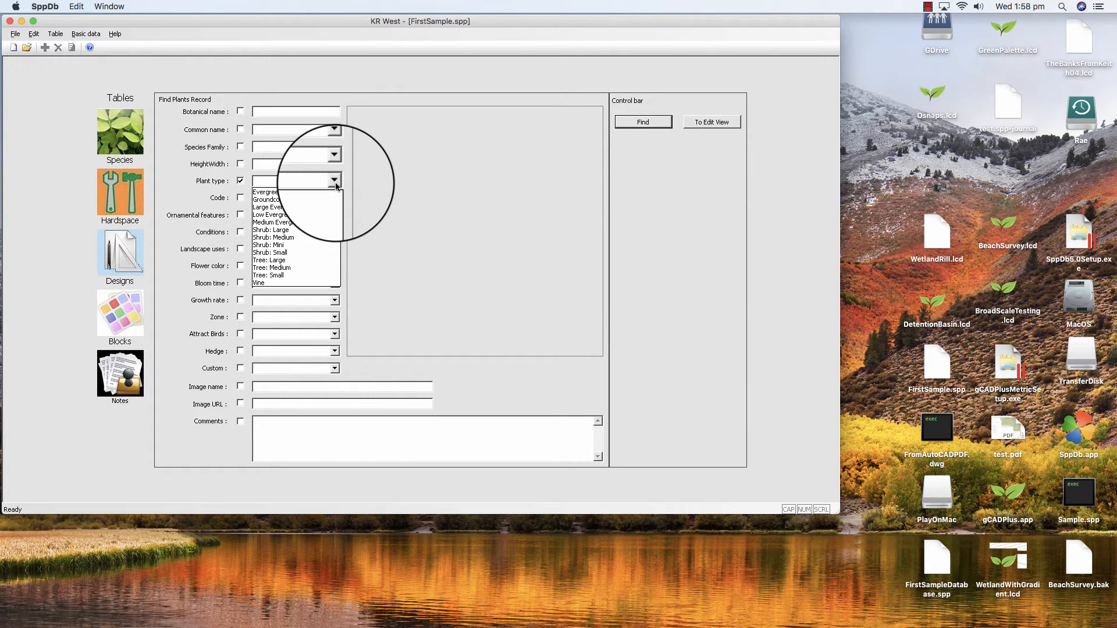
left_click(308, 237)
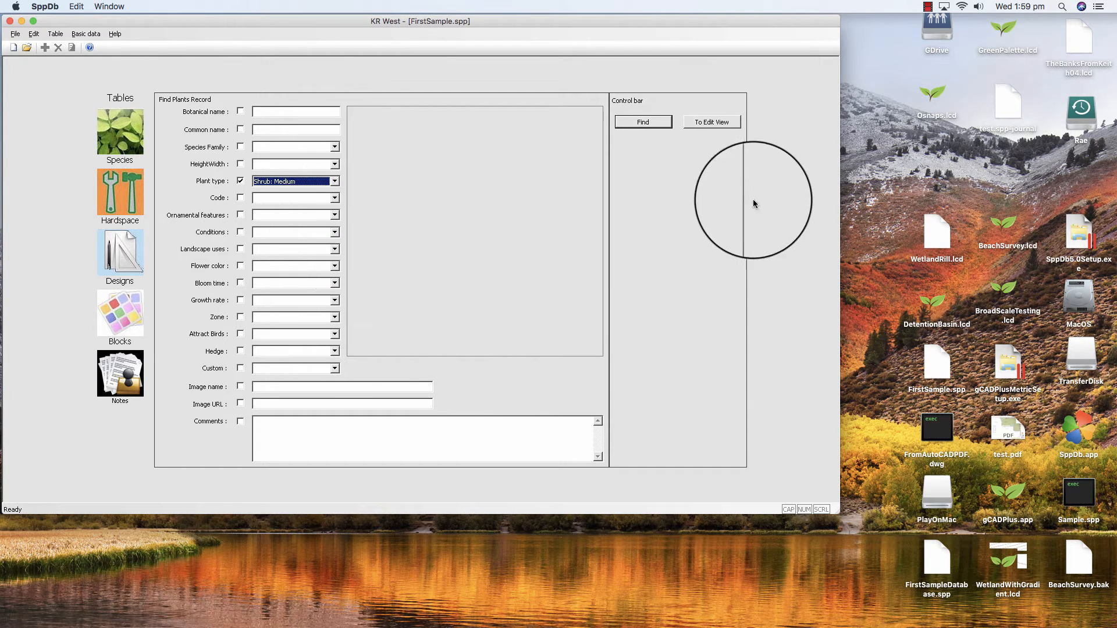
left_click(643, 122)
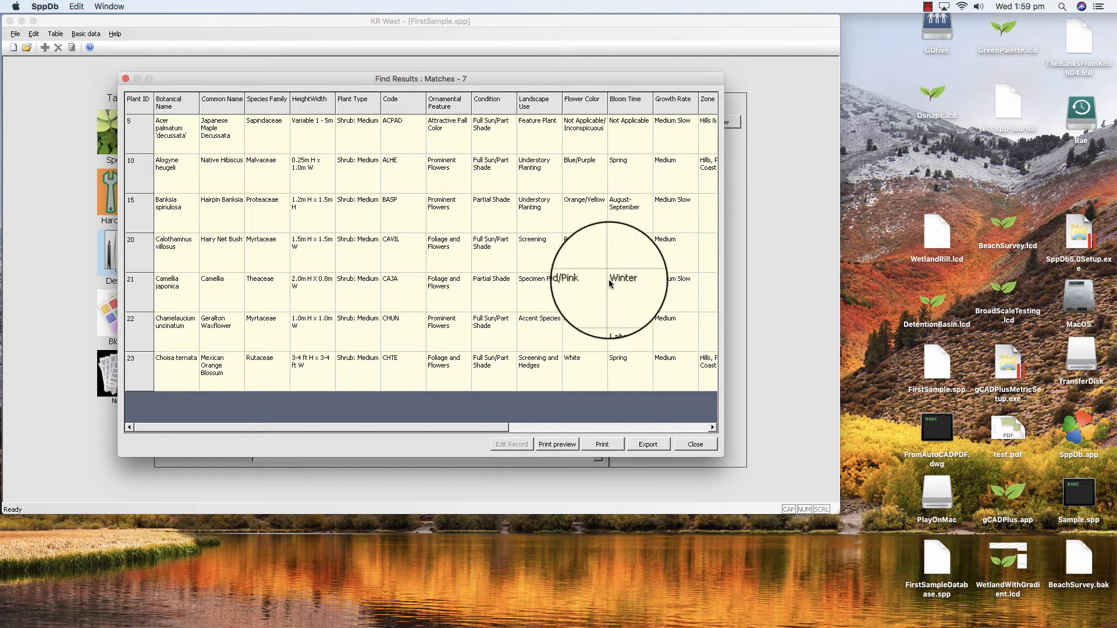
- Open the export of the find results as plantlist.gcp, and dismiss the results and the save dialog without saving
left_click(647, 446)
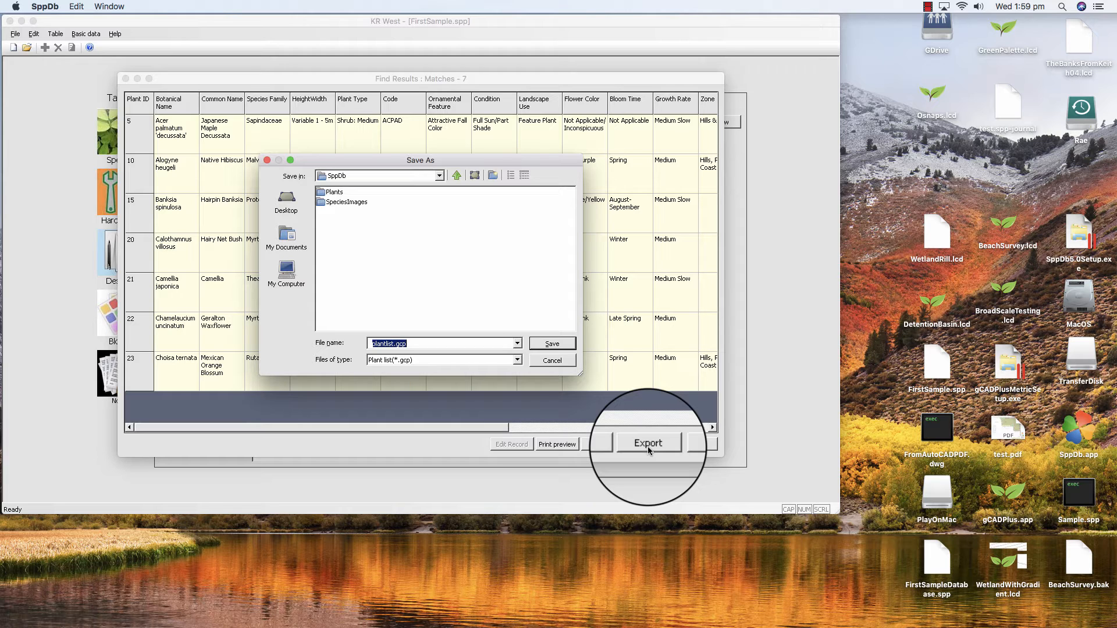
left_click(697, 445)
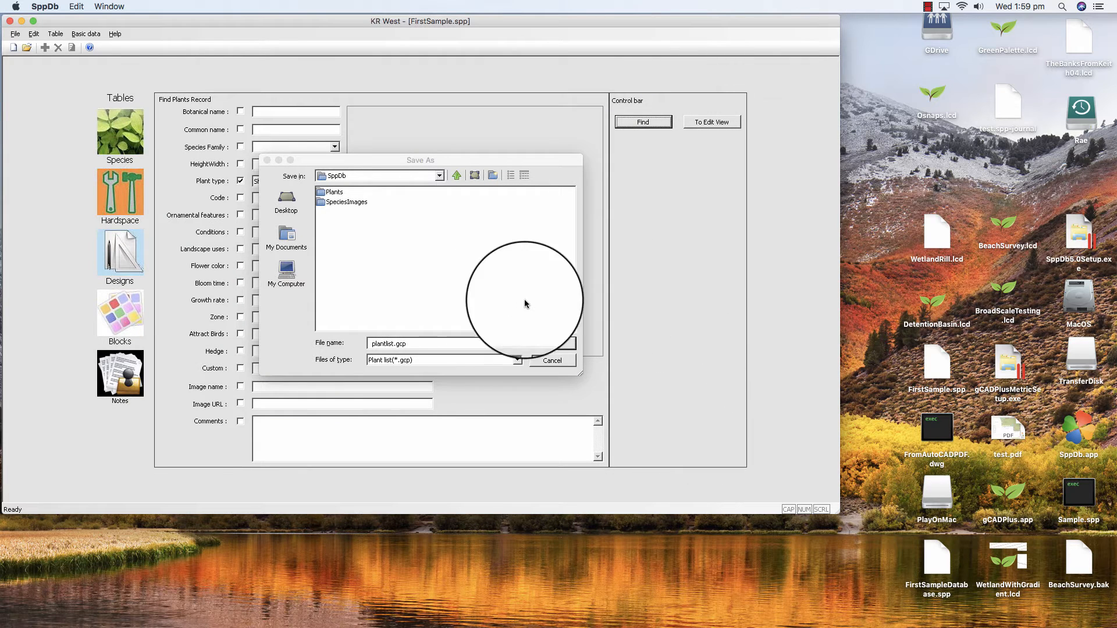
left_click(552, 361)
left_click(555, 362)
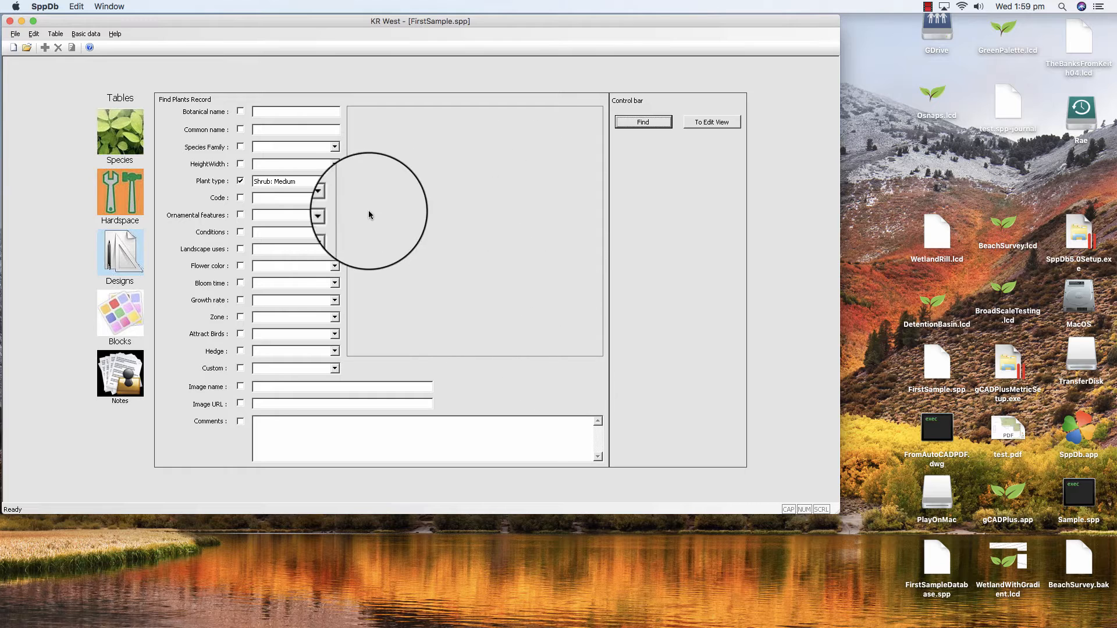
- Return to the plant edit view, then open the Hardspace table and view its second record, "Cobblestone paving"
left_click(715, 124)
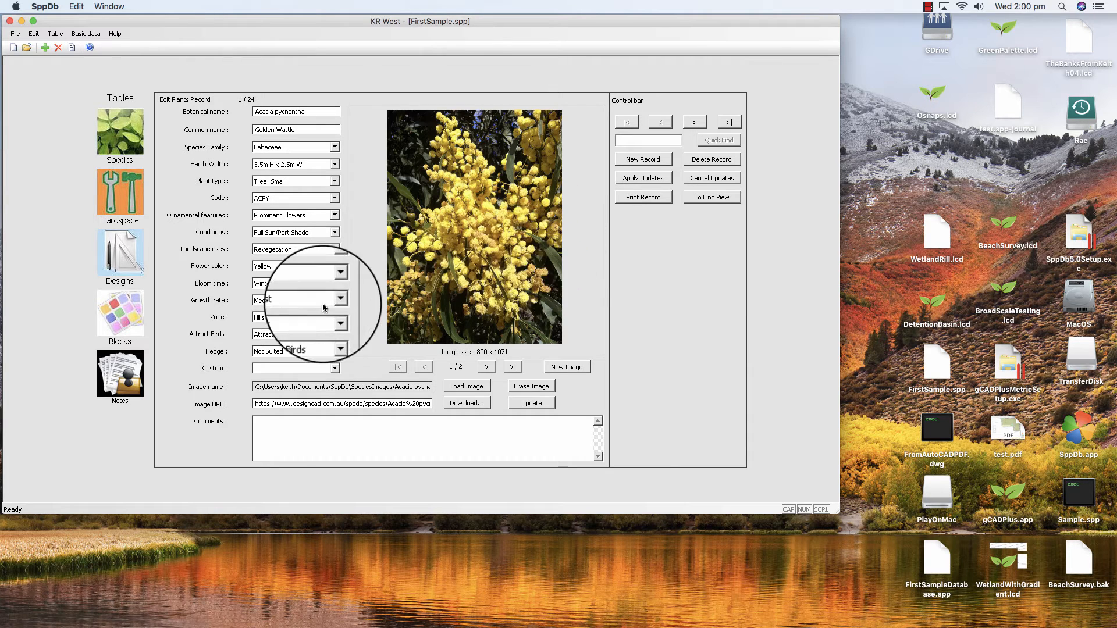
left_click(116, 197)
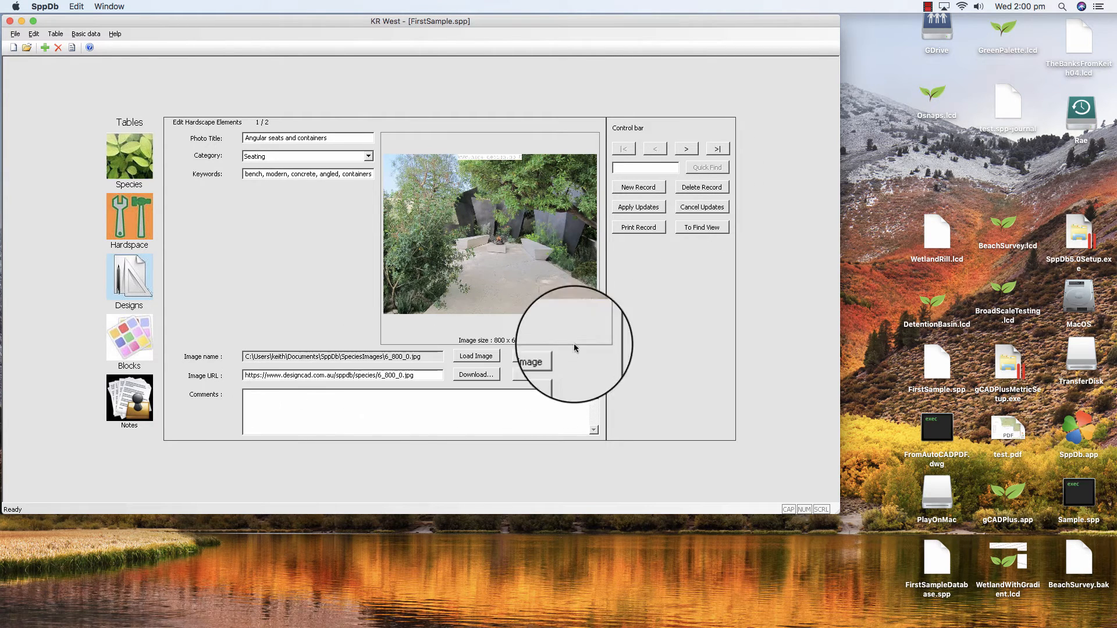
left_click(686, 149)
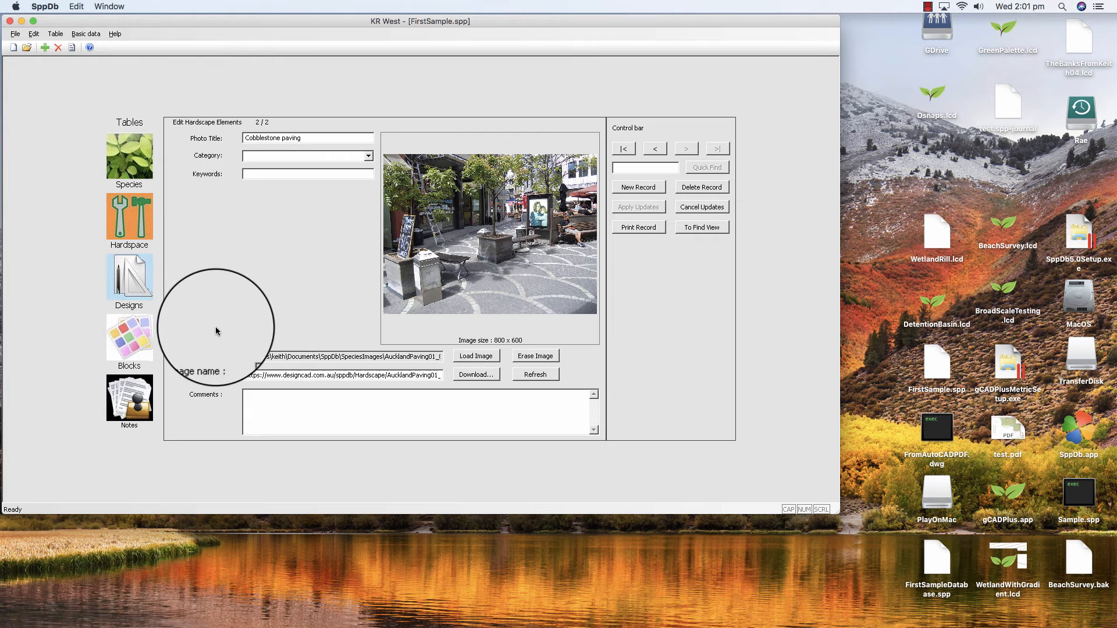
- Open the Designs table and view the file choosers for the image snapshot and the LCD file, cancelling both
left_click(130, 282)
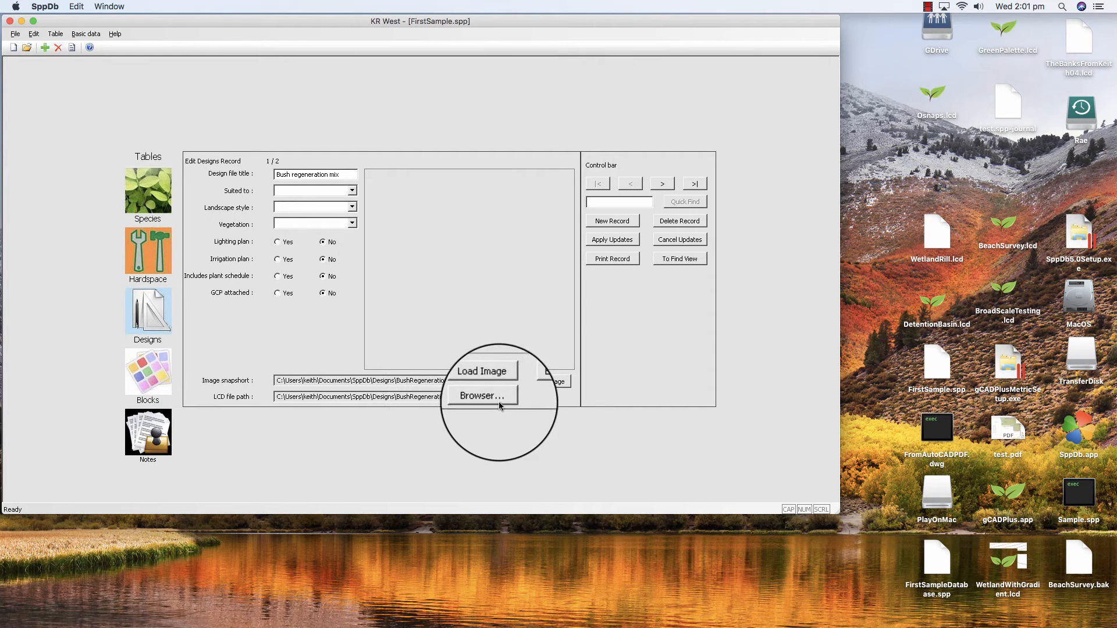
left_click(488, 386)
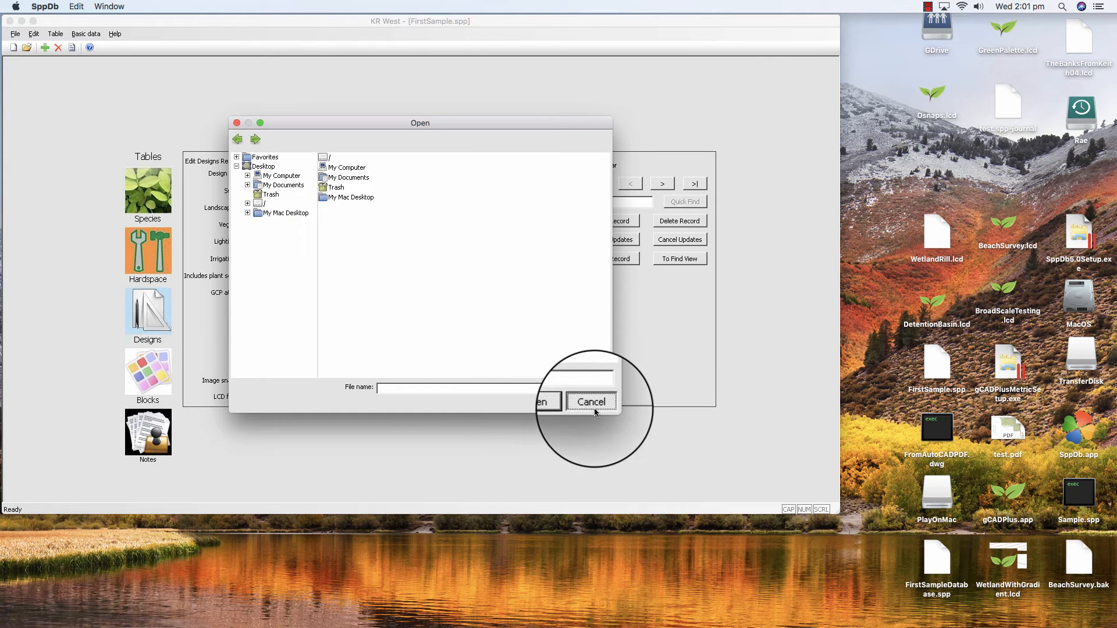
left_click(595, 409)
left_click(493, 398)
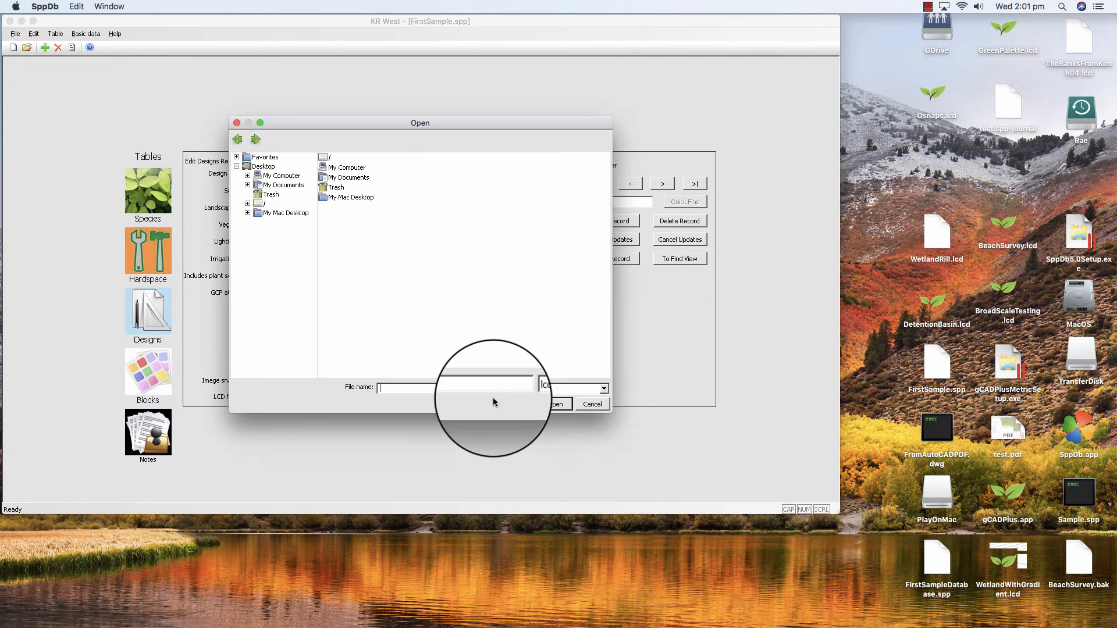
left_click(592, 405)
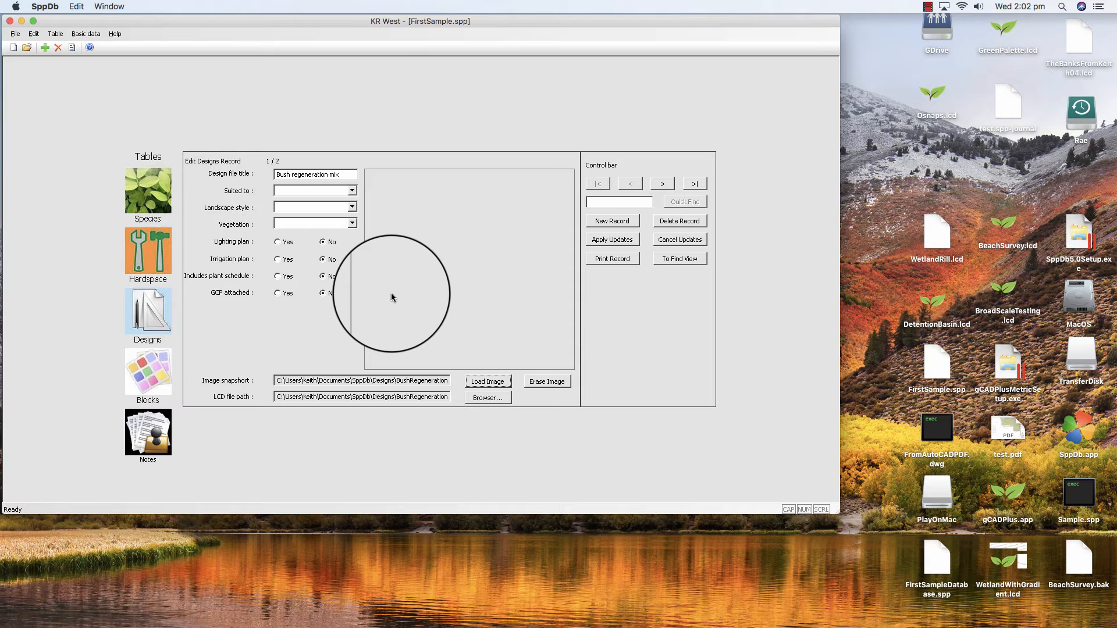
- Go to the "Typical logo" design record and highlight its image snapshot path, then clear the highlight
left_click(662, 184)
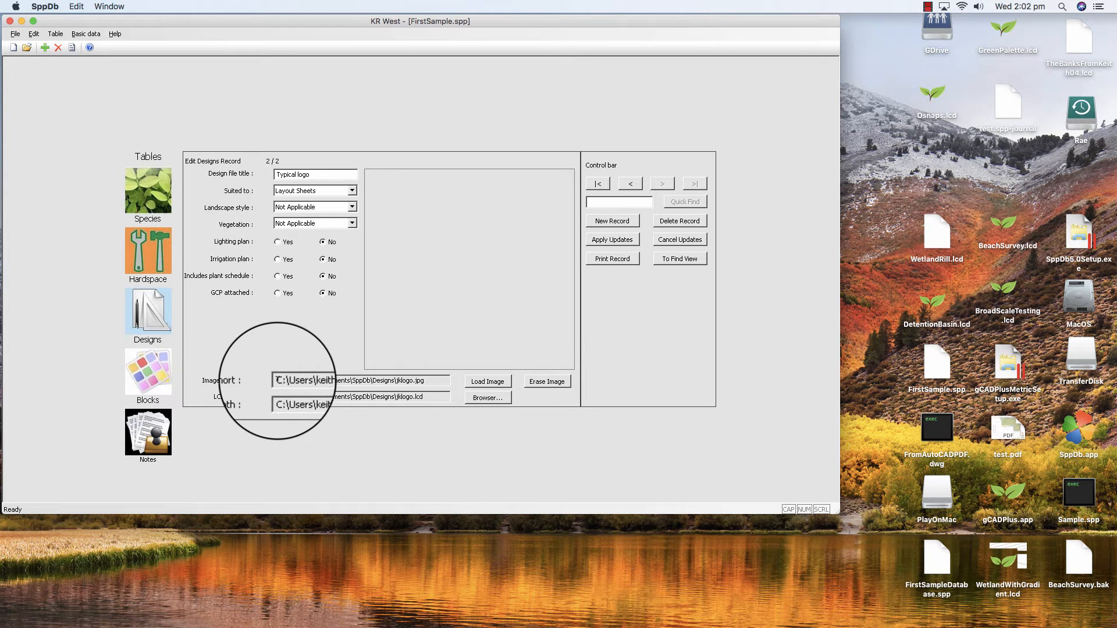
left_click_drag(277, 379, 425, 379)
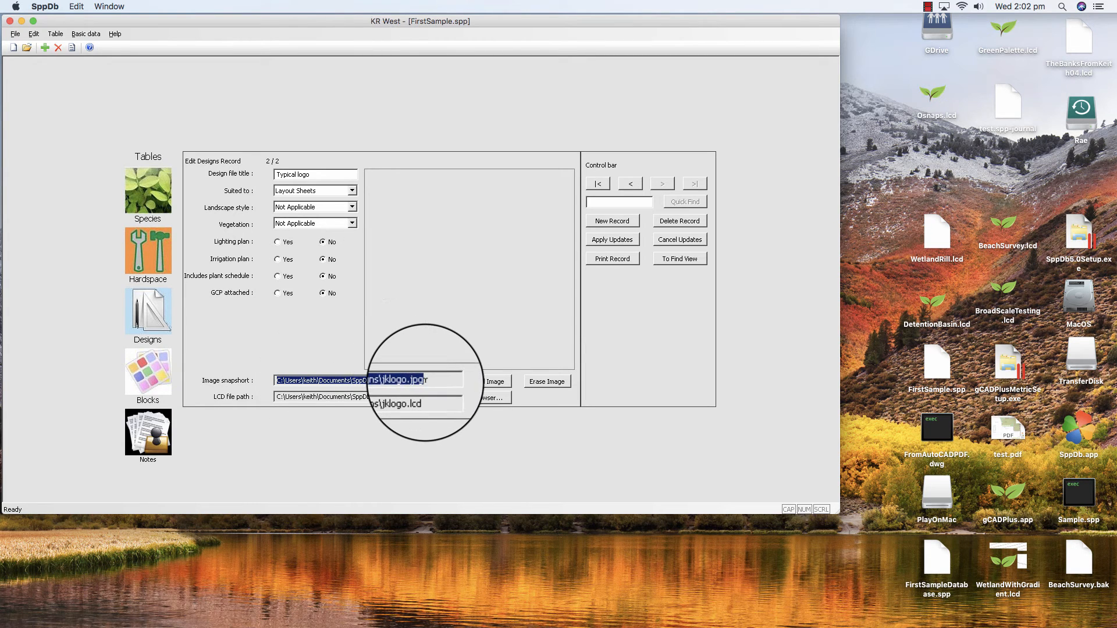
left_click(425, 379)
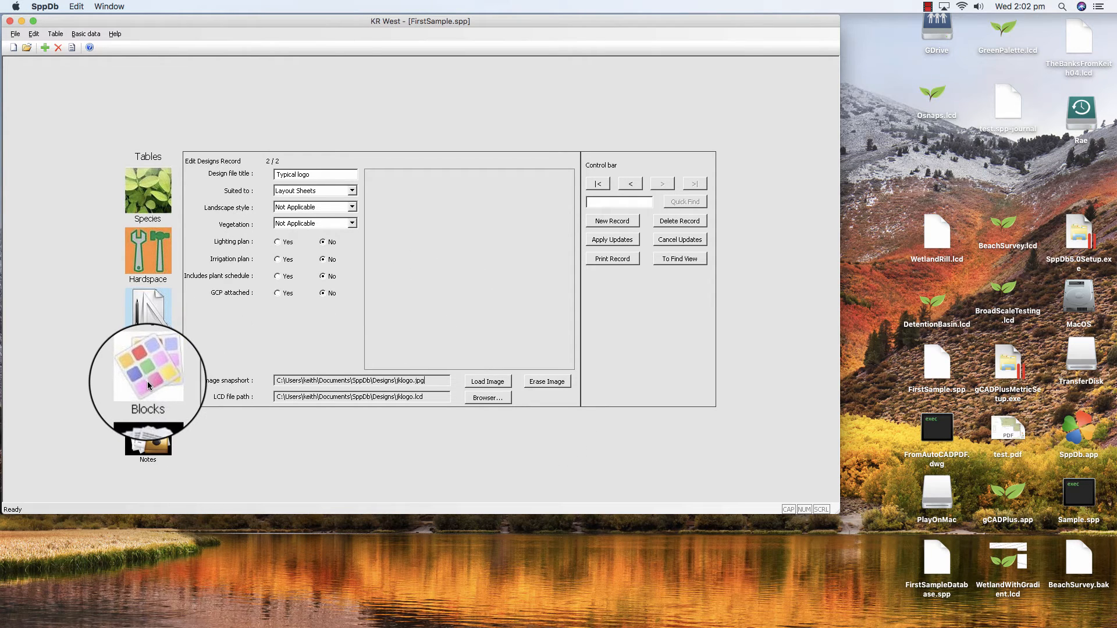
- Open the Notes table, select the full memo of "An environmental statement", and go back to the Species table
left_click(147, 449)
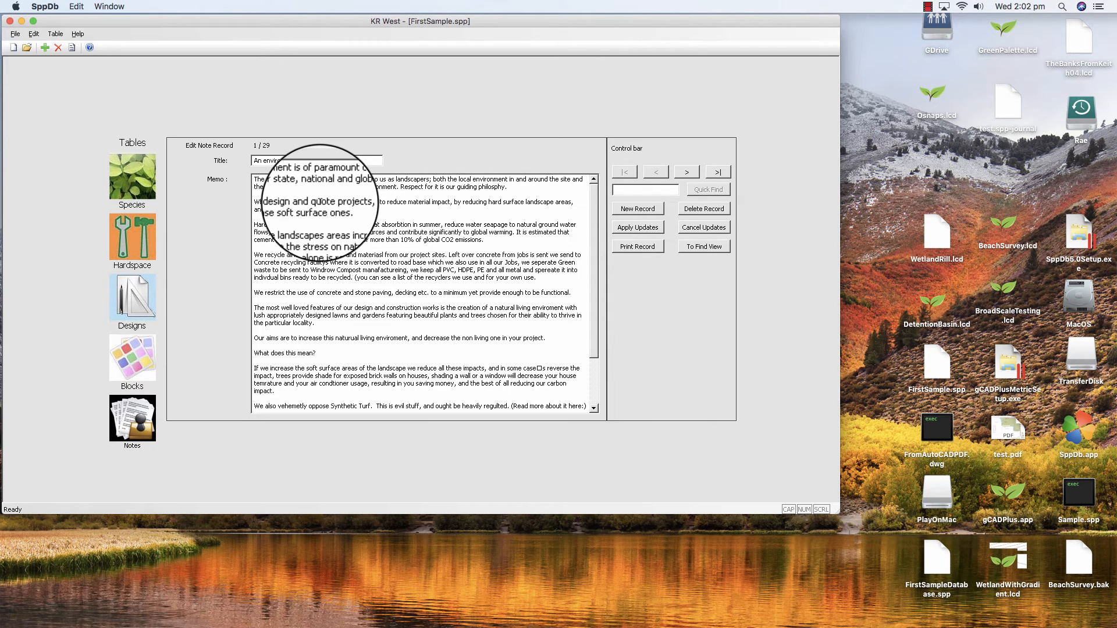
key("ctrl+a")
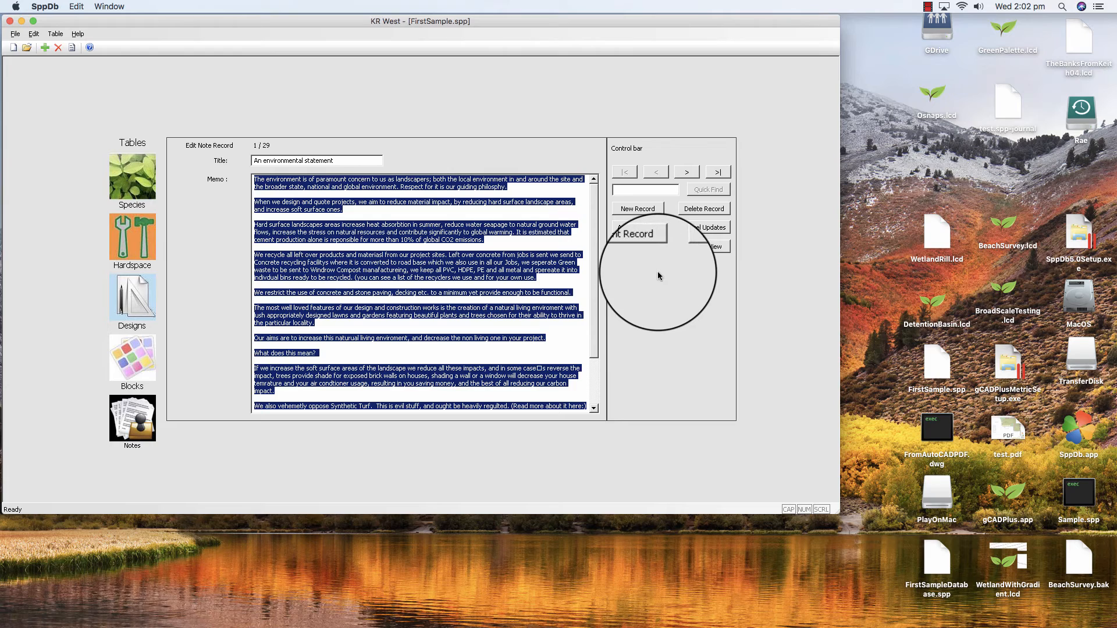
left_click(137, 172)
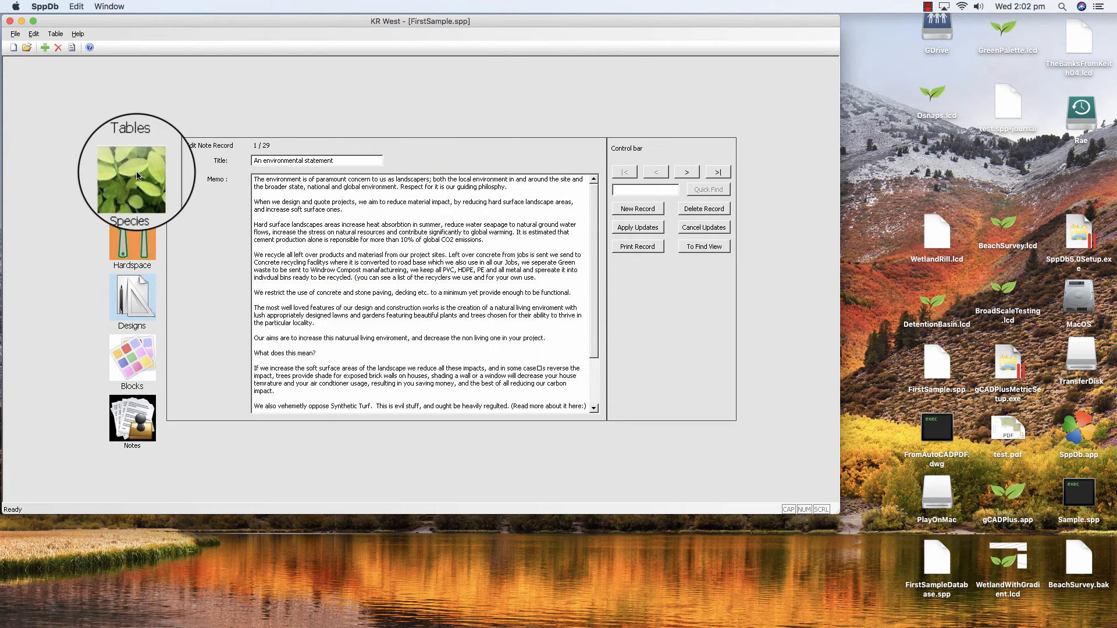